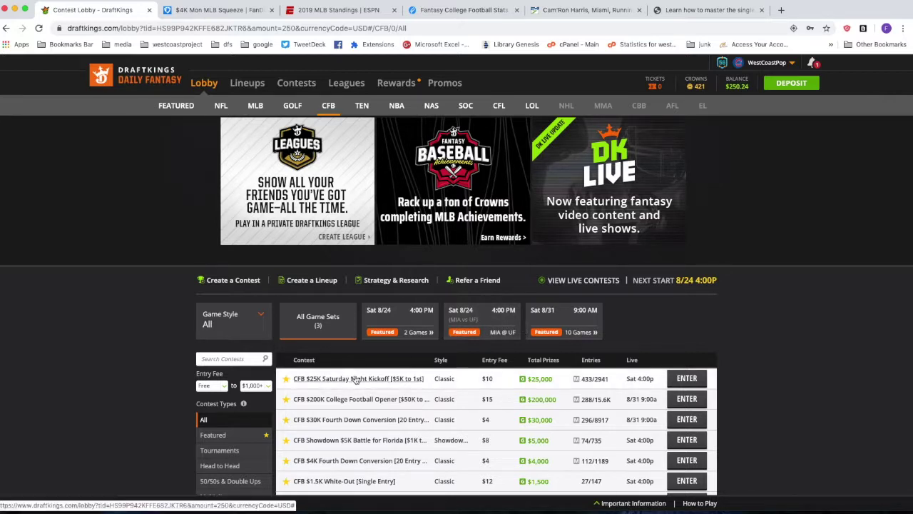
- Open the draft page of the CFB $25K Saturday Night Kickoff contest and look through its quarterback list
click(355, 379)
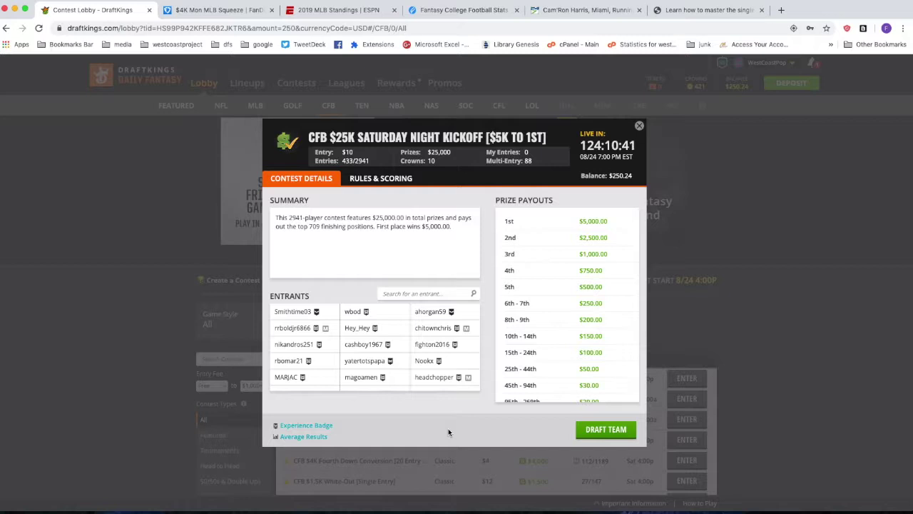
click(605, 429)
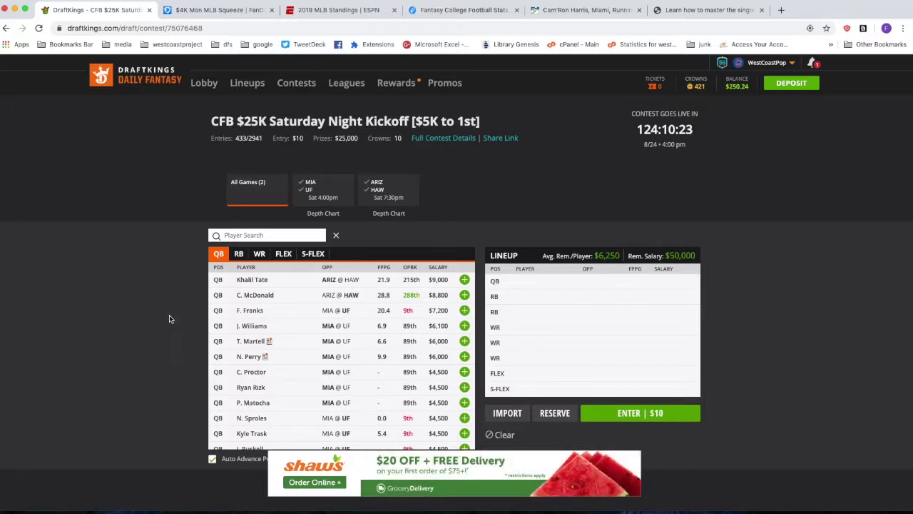
scroll(170, 317, down, 1)
scroll(282, 289, down, 6)
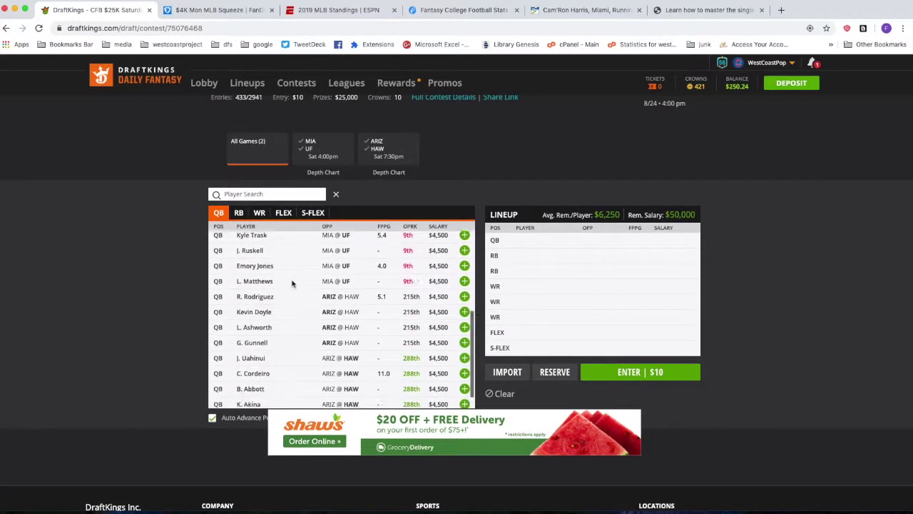
scroll(292, 284, up, 5)
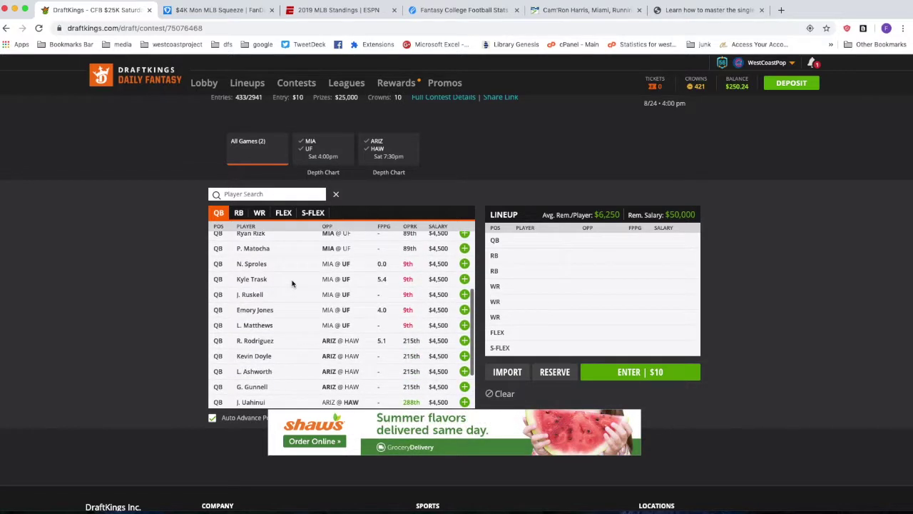
scroll(292, 284, up, 1)
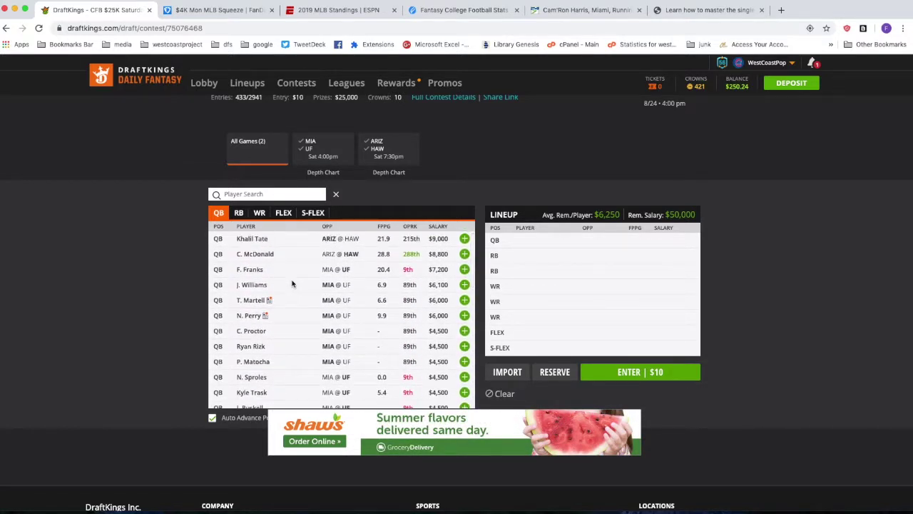
scroll(292, 284, down, 6)
scroll(292, 283, down, 1)
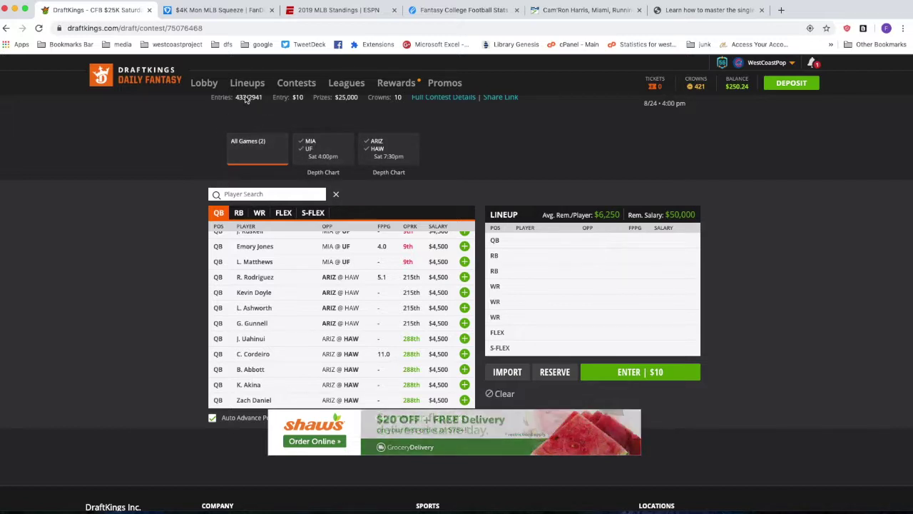
- Return to the lobby, filter to the Sat 8/24 MIA vs UF slate and open the CFB Showdown $500 Snap draft page
click(204, 83)
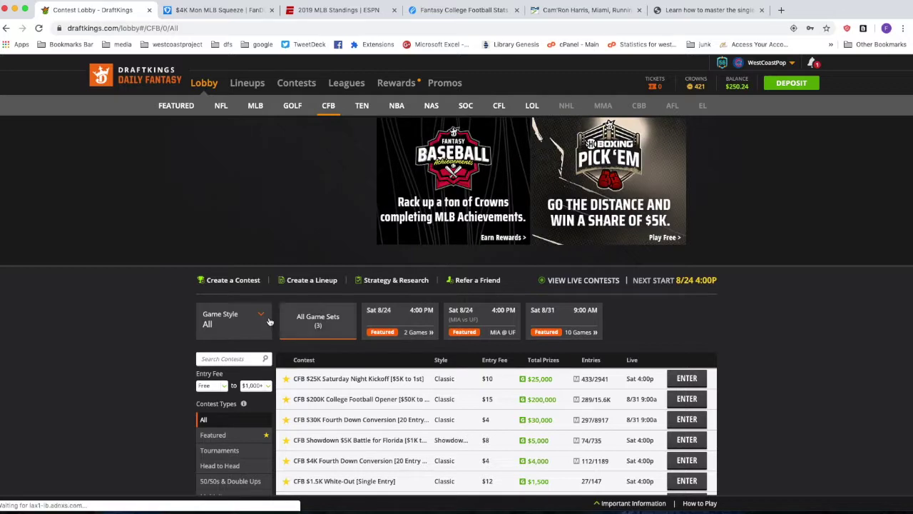
click(482, 319)
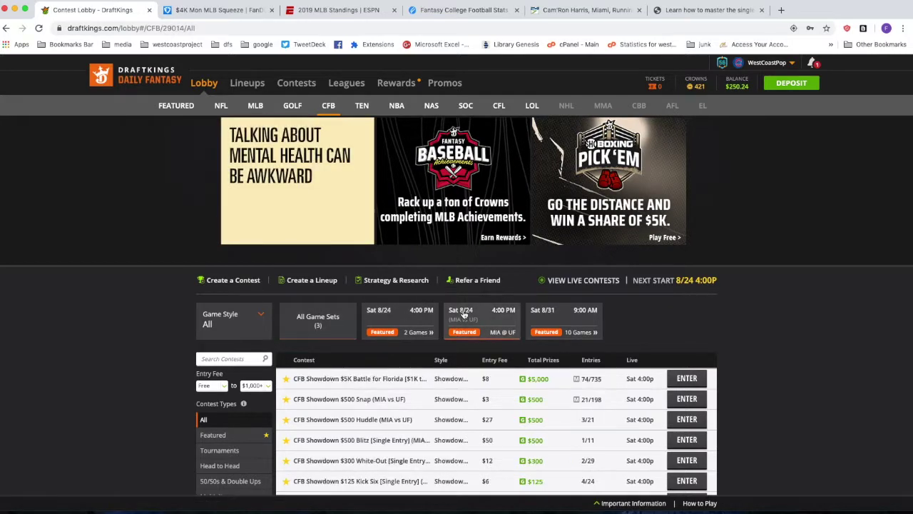
click(350, 400)
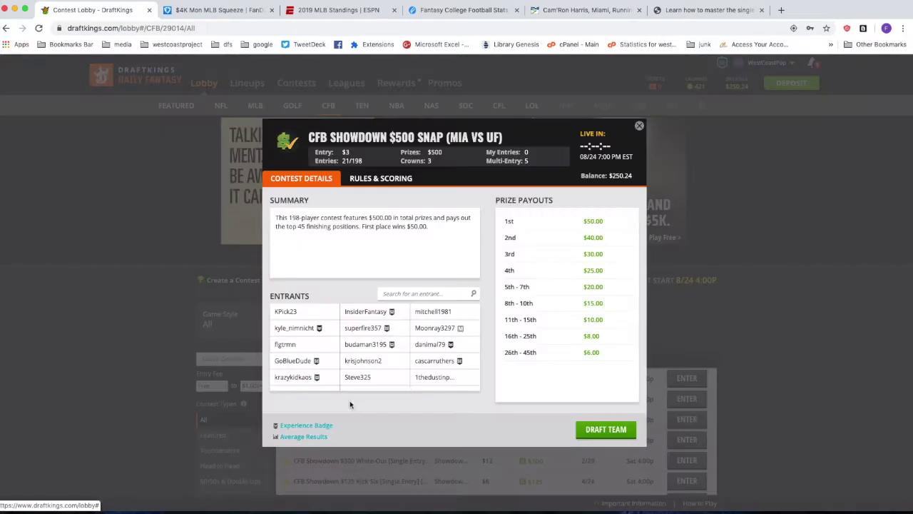
click(607, 429)
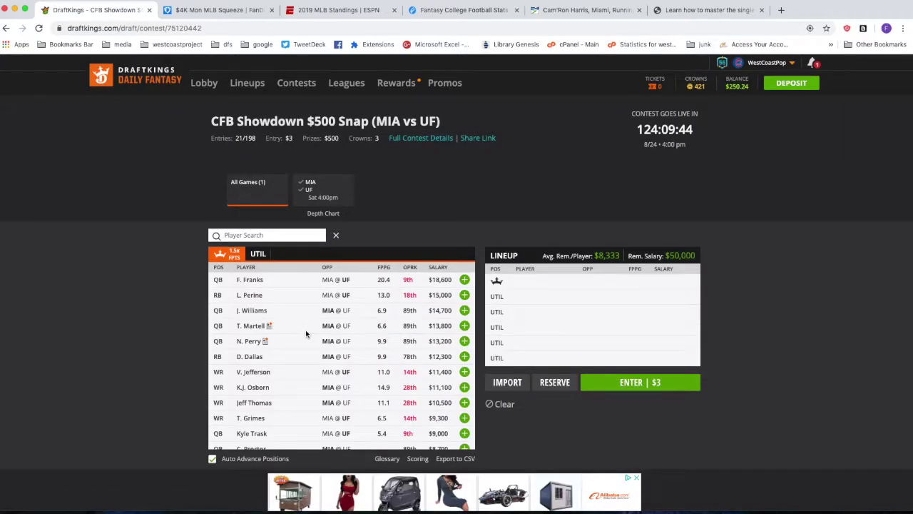
- Export the showdown contest's player list to CSV and open the downloaded file in Excel
scroll(305, 329, down, 10)
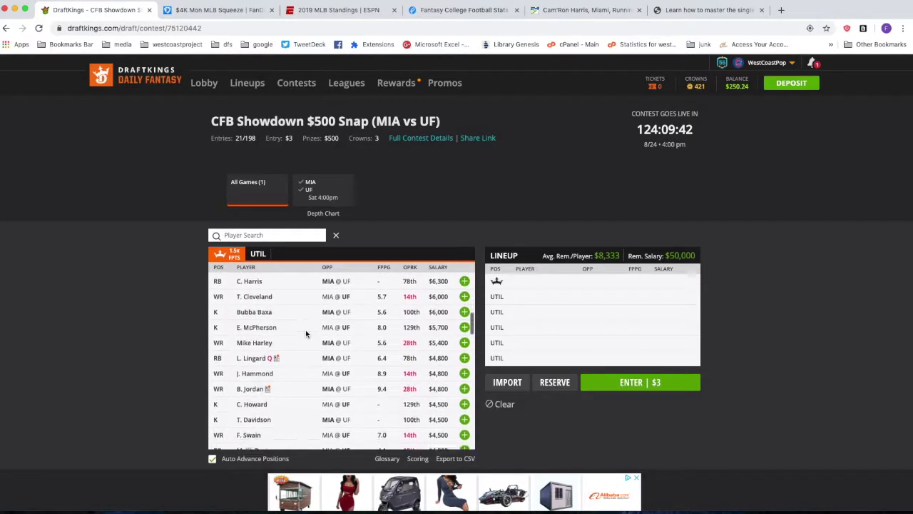
click(455, 458)
click(43, 499)
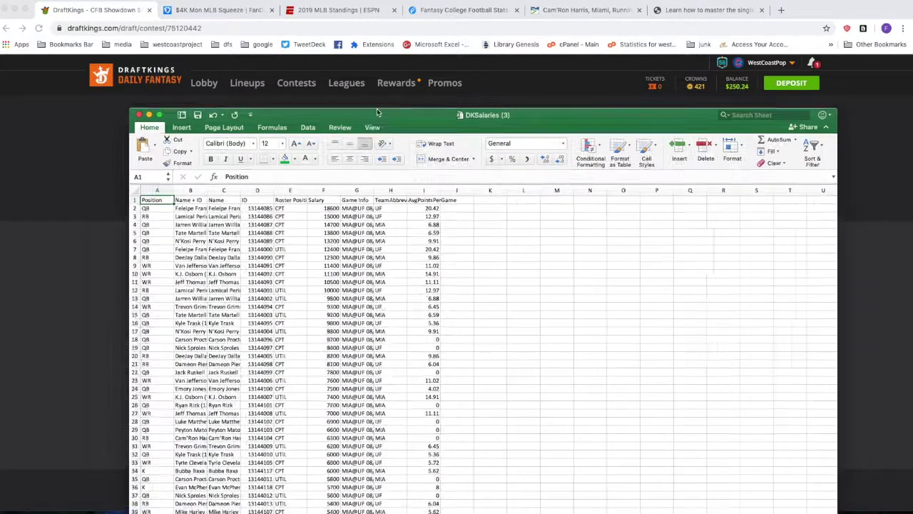
- Look through the roster positions, salaries and average points in the DKSalaries sheet, and put its window away
scroll(226, 252, down, 20)
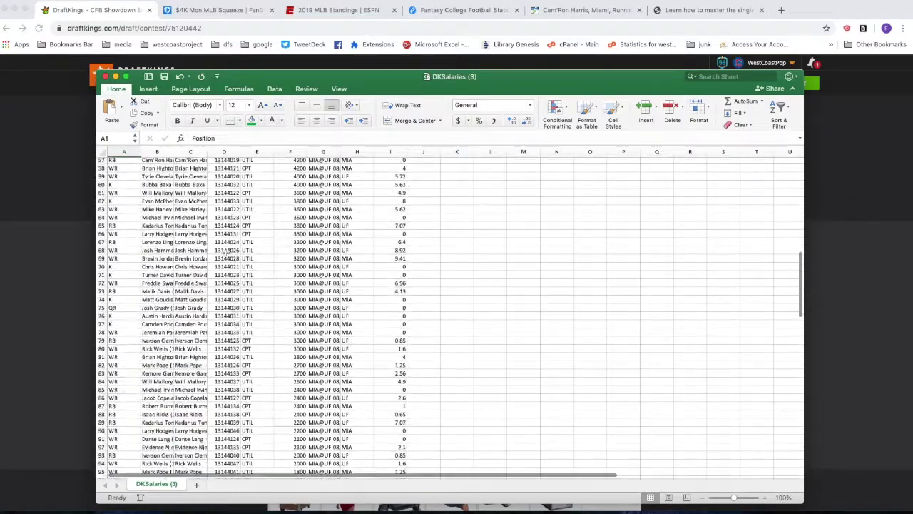
scroll(225, 252, down, 8)
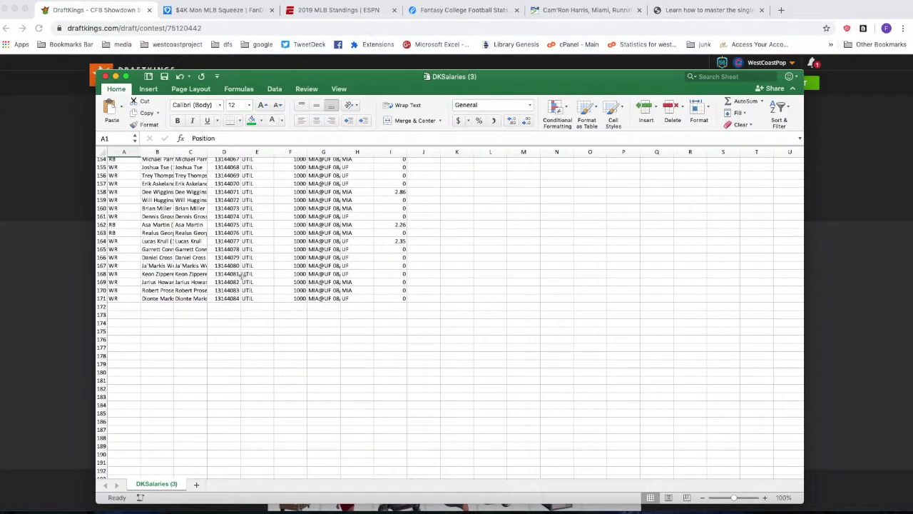
scroll(291, 341, up, 5)
scroll(291, 341, up, 20)
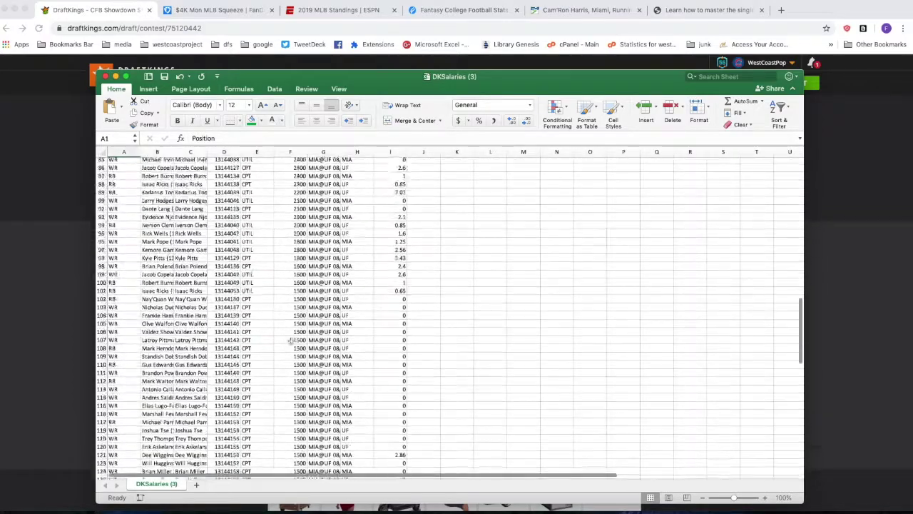
scroll(291, 341, up, 8)
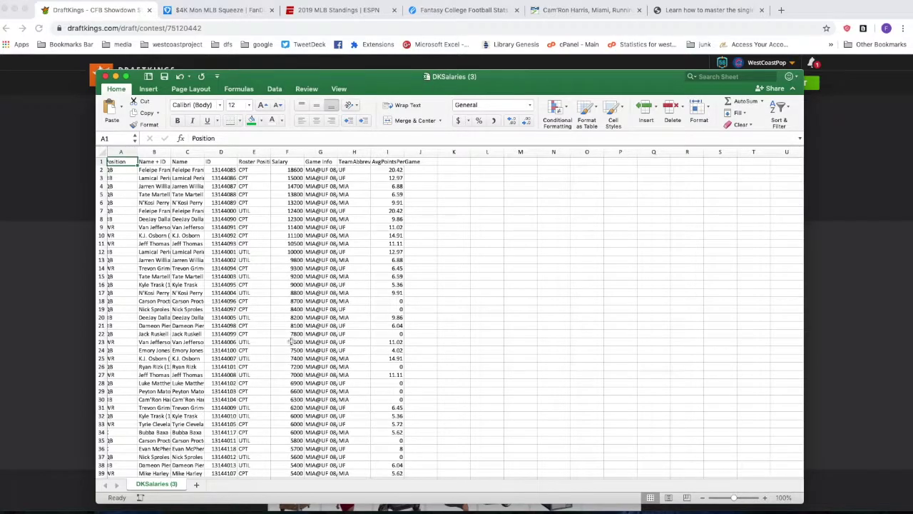
scroll(291, 341, down, 5)
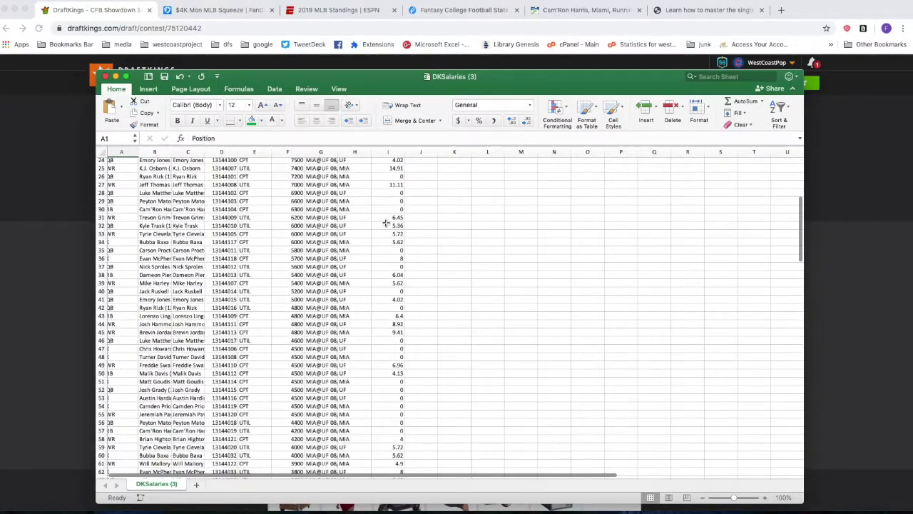
scroll(386, 223, down, 15)
scroll(386, 223, down, 6)
scroll(386, 223, up, 20)
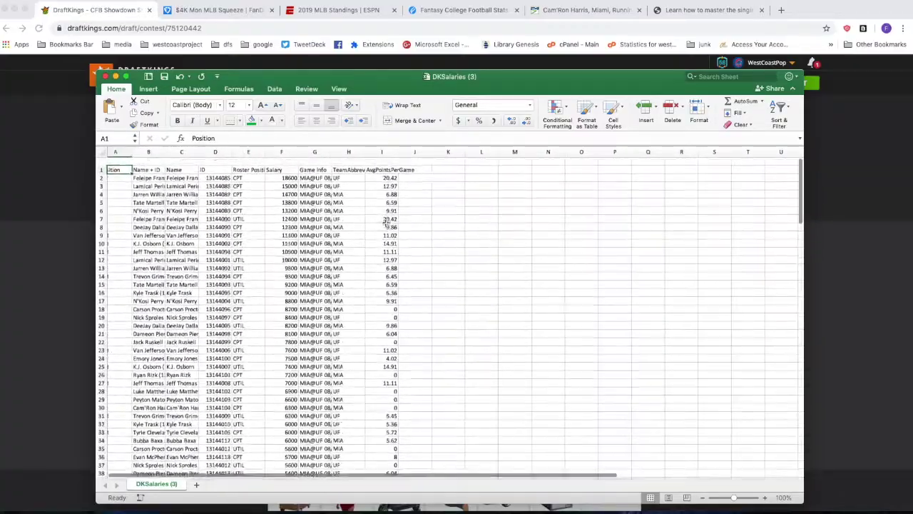
double_click(244, 79)
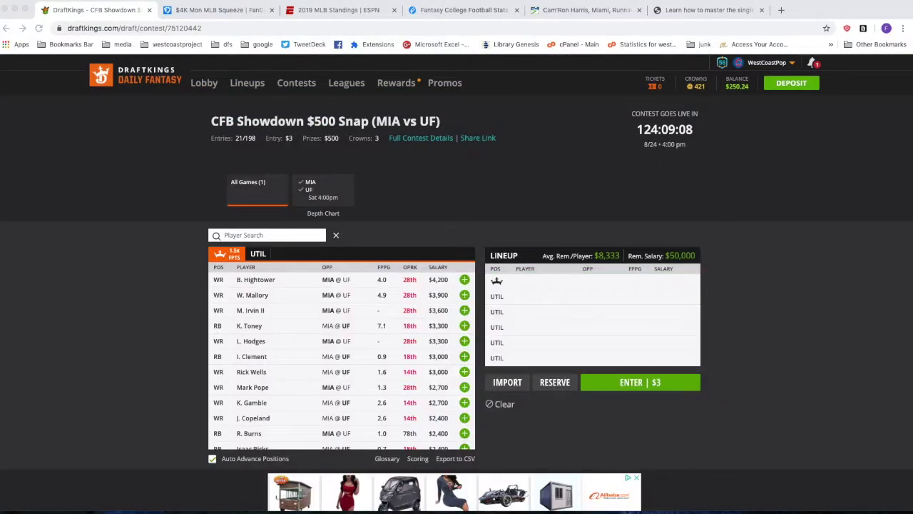
- Look through the captain player pool on the showdown draft page down to its cheapest players
scroll(284, 333, down, 5)
scroll(285, 333, down, 5)
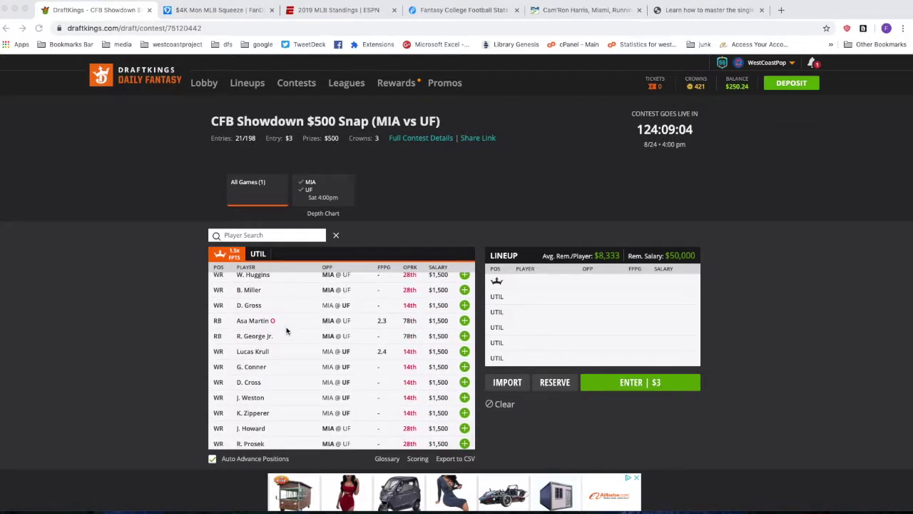
scroll(286, 330, up, 15)
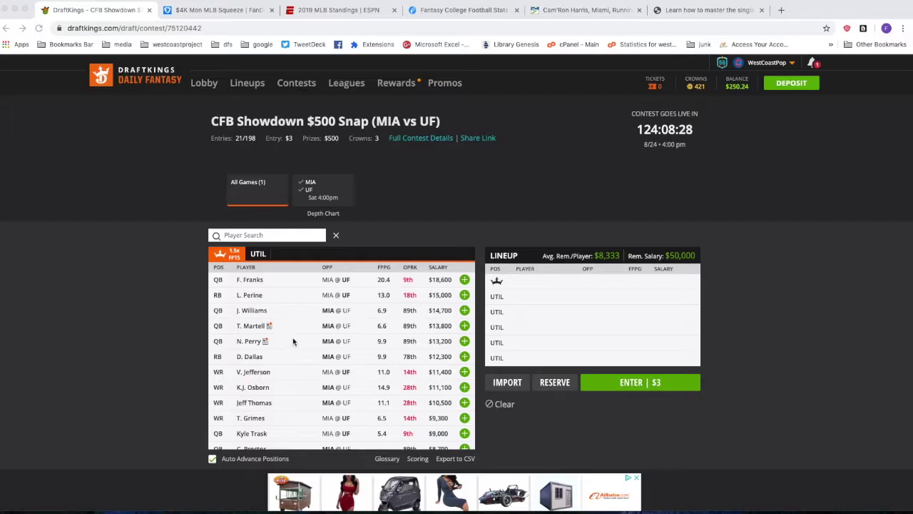
- Bring up the cfb_showdown_randomizer_multifactor_175k_late workbook in Excel and examine the player columns on the commonline sheet
drag(912, 50, 353, 78)
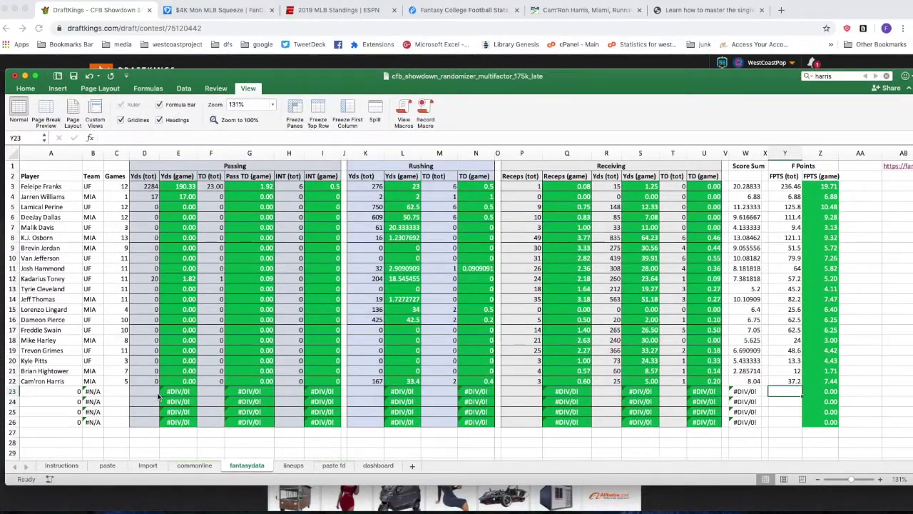
click(196, 465)
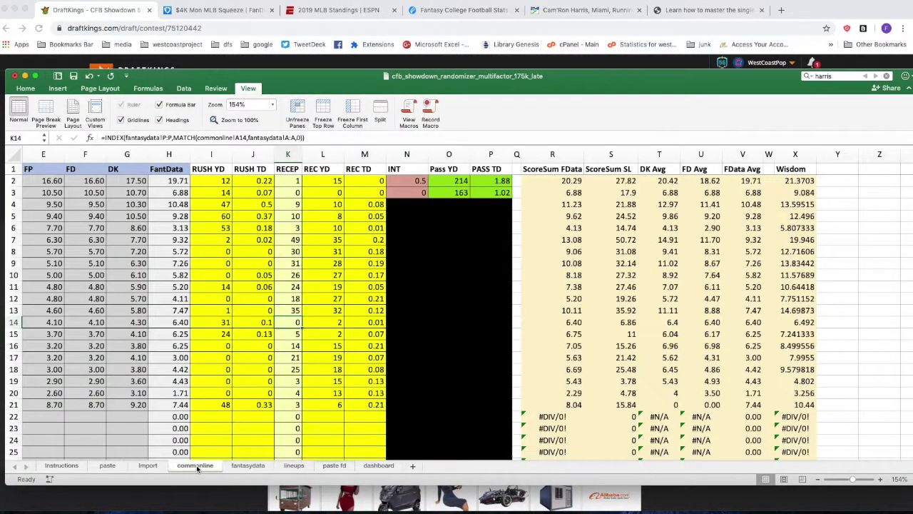
scroll(342, 310, left, 5)
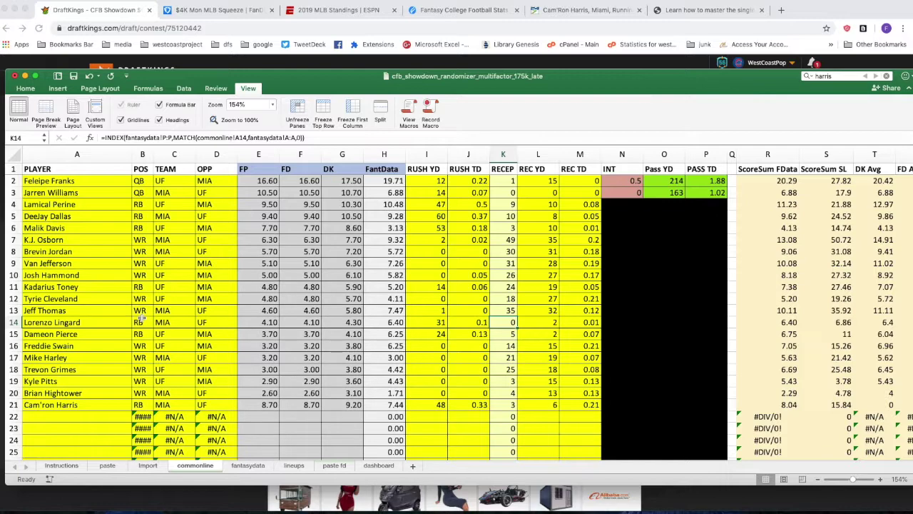
scroll(456, 307, right, 10)
- Open the SportsLine player projections linked in the commonline sheet, filter them to MIAMI@FLA and review the players
click(513, 169)
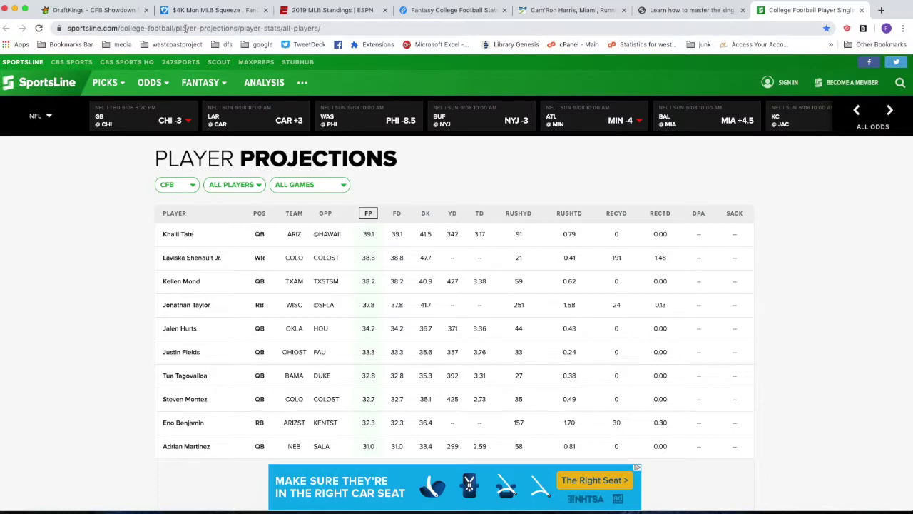
click(345, 187)
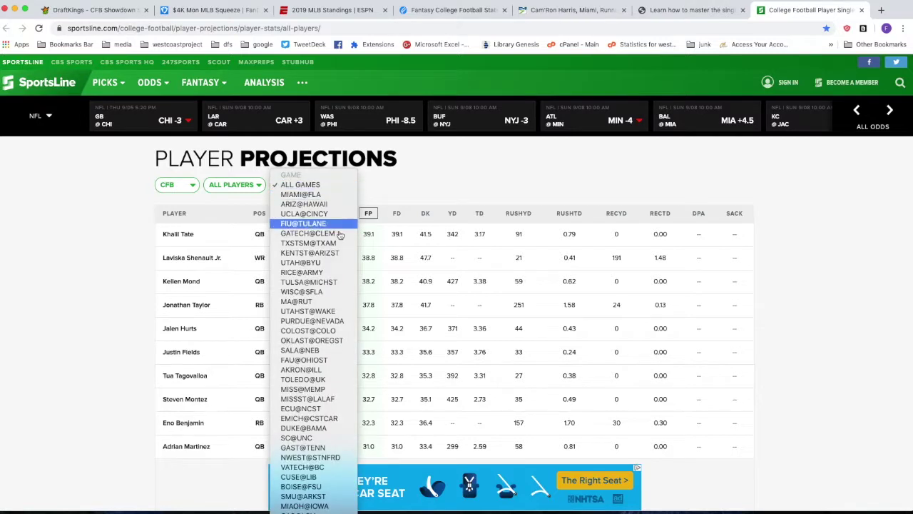
click(304, 199)
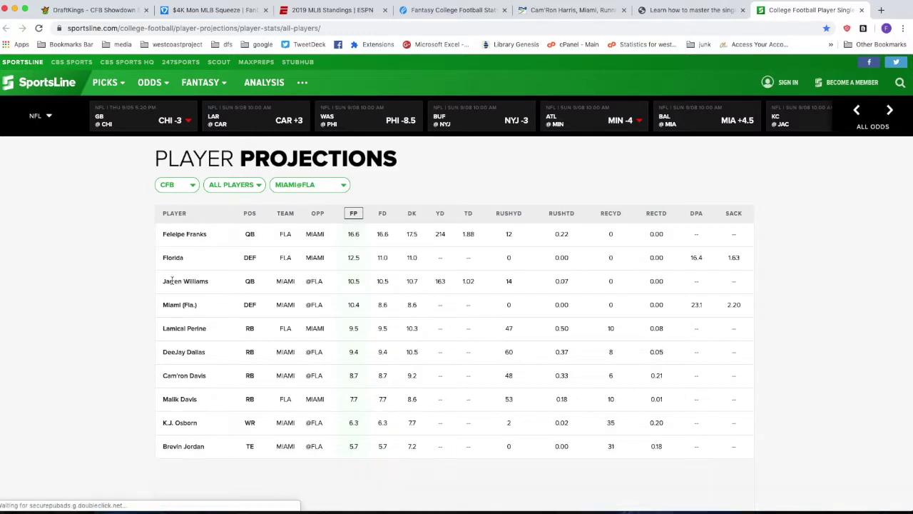
scroll(124, 257, down, 3)
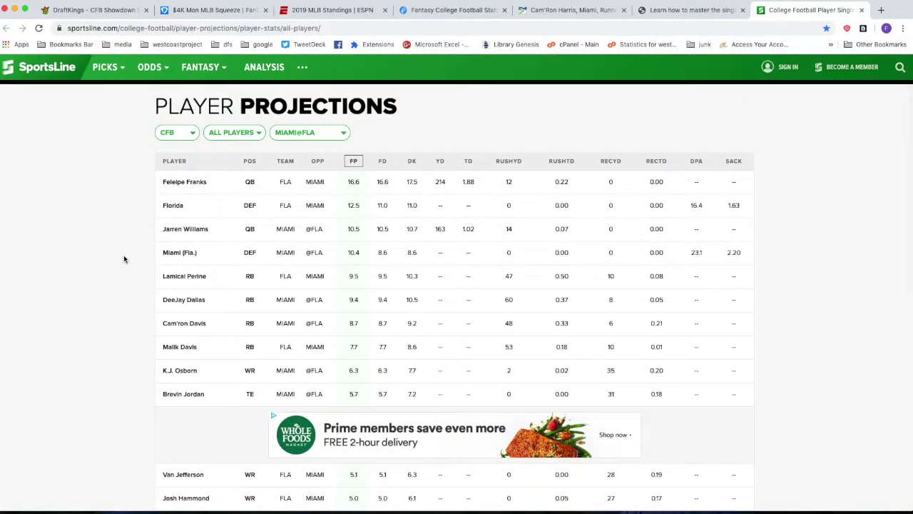
scroll(124, 259, down, 3)
scroll(123, 259, down, 4)
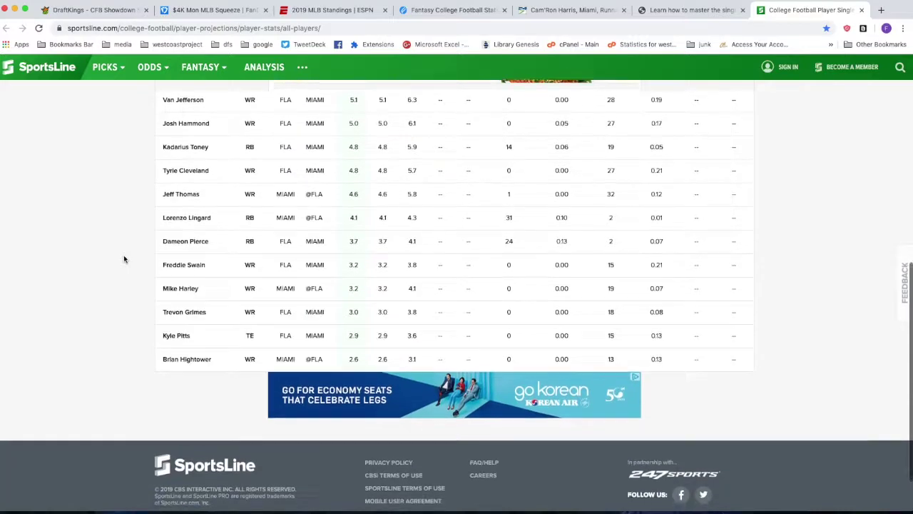
scroll(123, 259, up, 6)
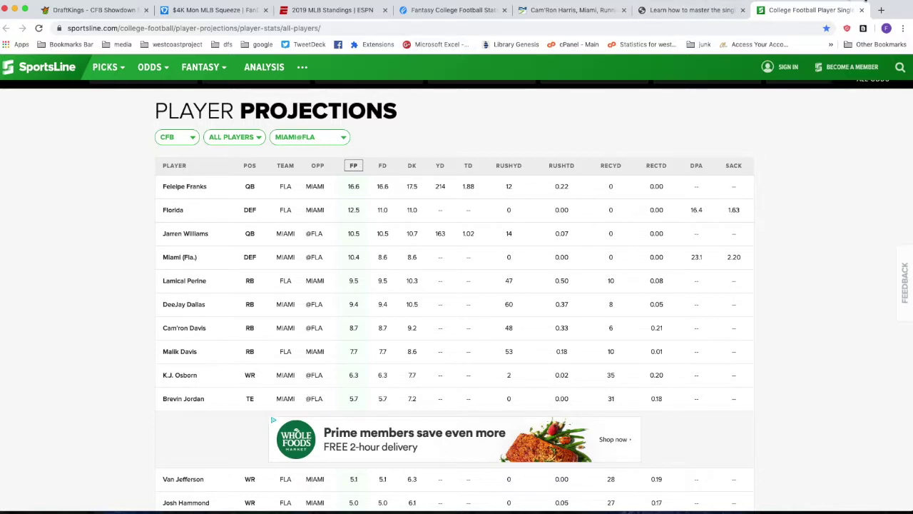
- Put the browser window away, switch back to the Excel workbook and examine the projection columns on the commonline sheet
click(13, 9)
scroll(262, 245, left, 10)
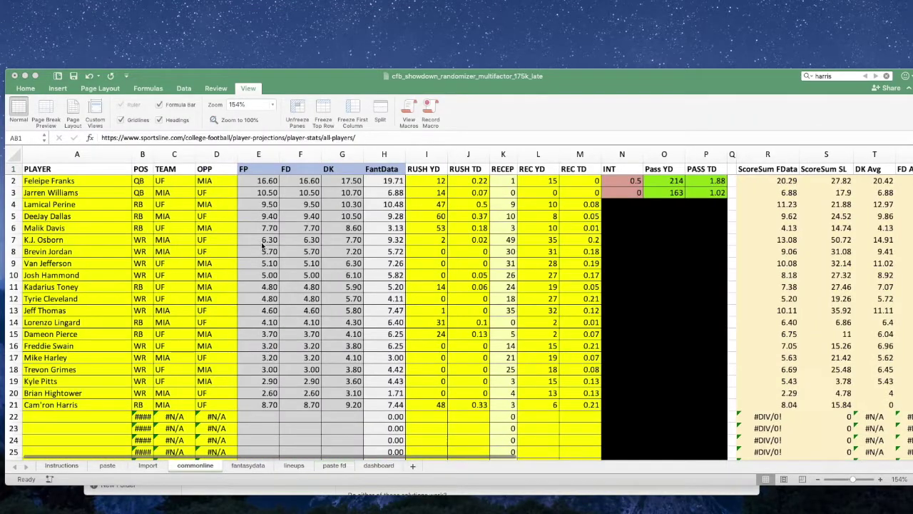
scroll(64, 246, right, 2)
scroll(64, 246, left, 2)
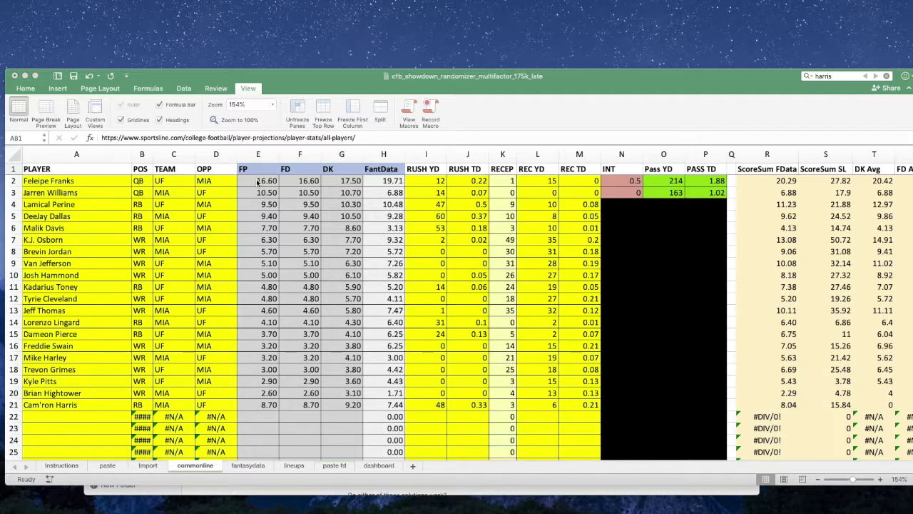
- On the fantasydata sheet, inspect the games value in C3 and the fantasy-points-per-game formula in Z3
click(248, 465)
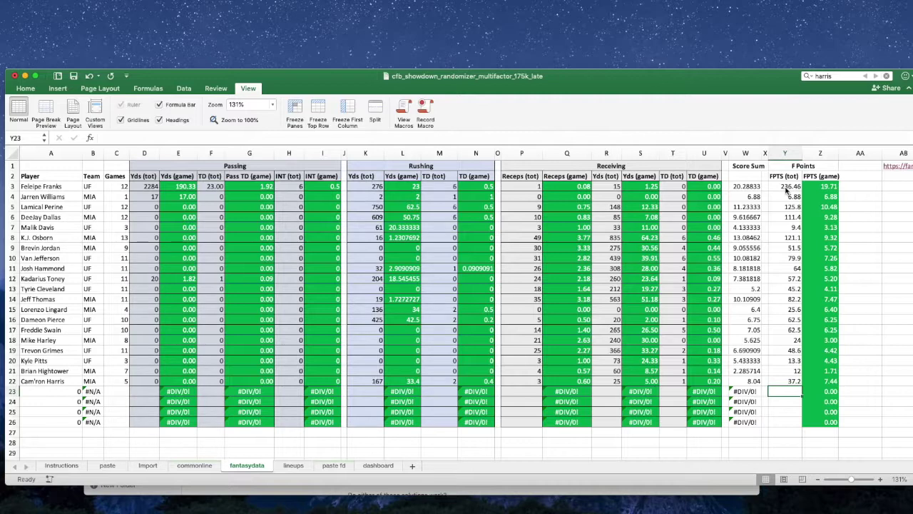
click(123, 187)
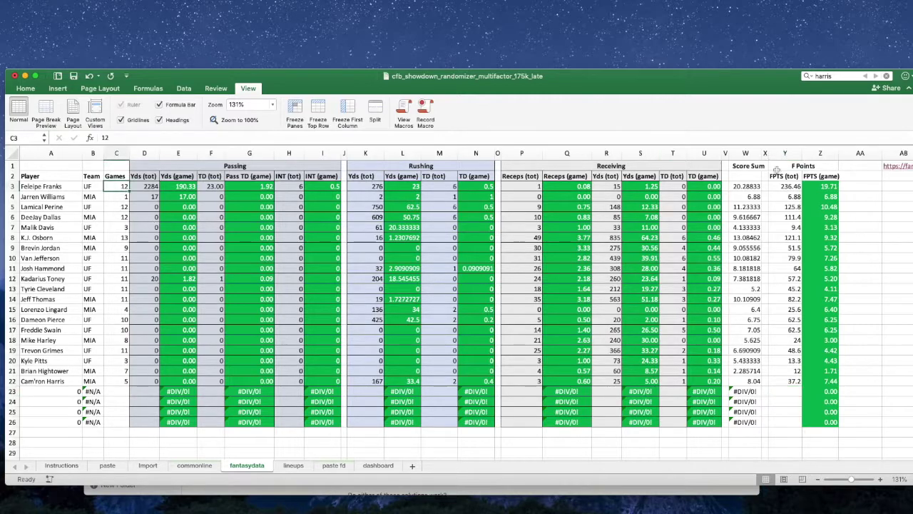
click(824, 187)
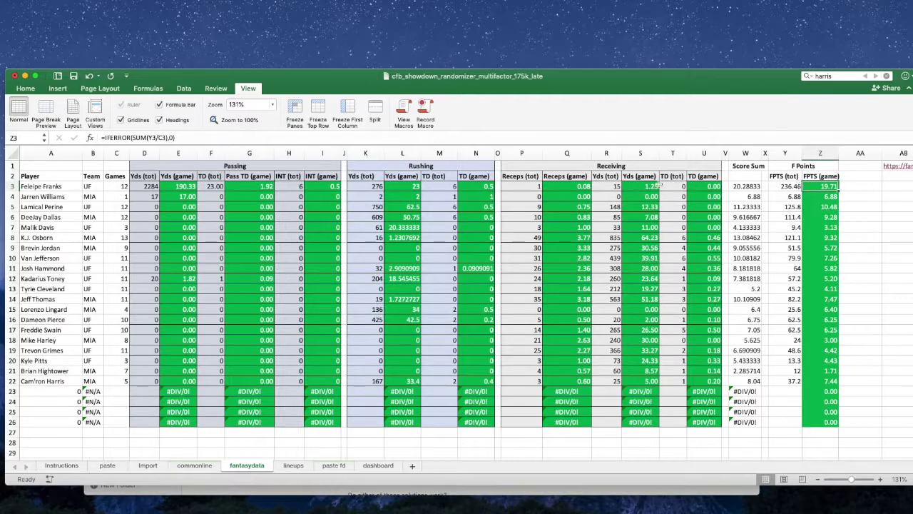
- Review the DraftKings salary and average-points columns on the paste sheet, checking back against the per-game stats on the fantasydata sheet
click(107, 465)
scroll(185, 253, up, 1)
scroll(185, 253, up, 3)
scroll(185, 253, right, 1)
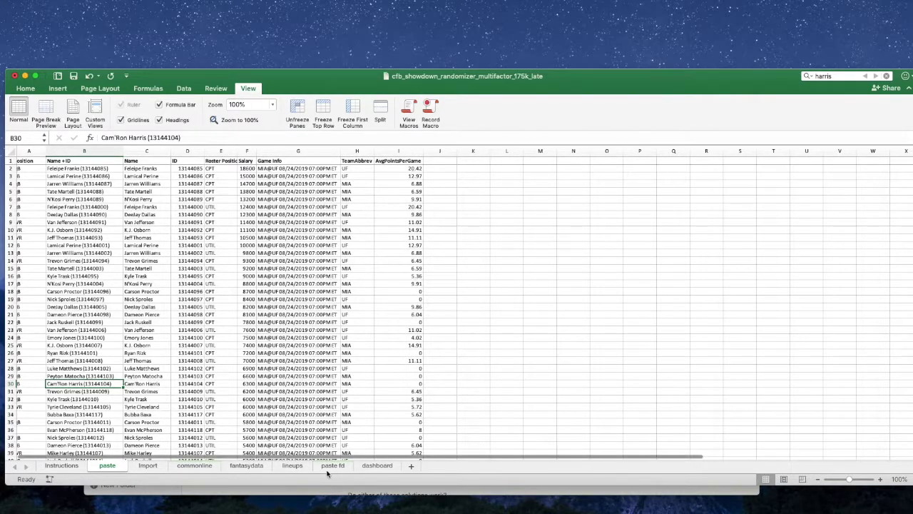
click(244, 465)
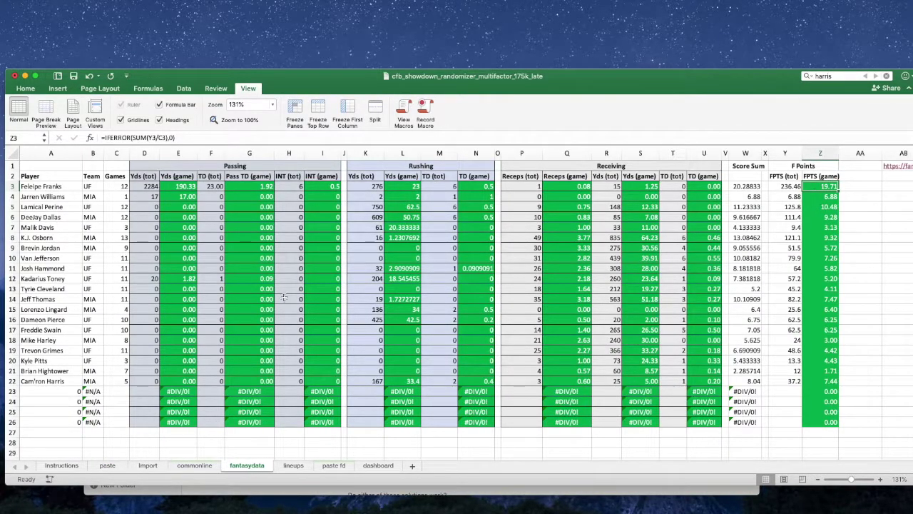
click(107, 465)
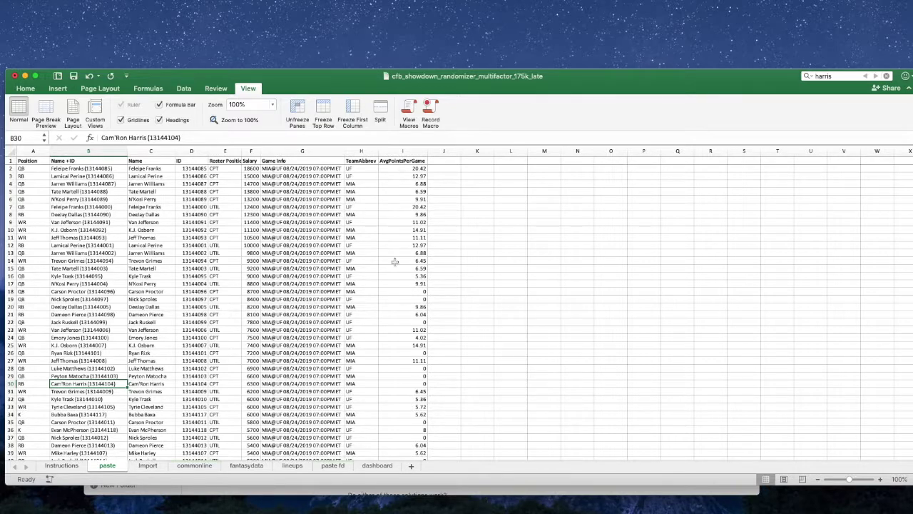
- On the commonline sheet, review the ScoreSum and average columns and inspect the Wisdom formula in X2
click(194, 465)
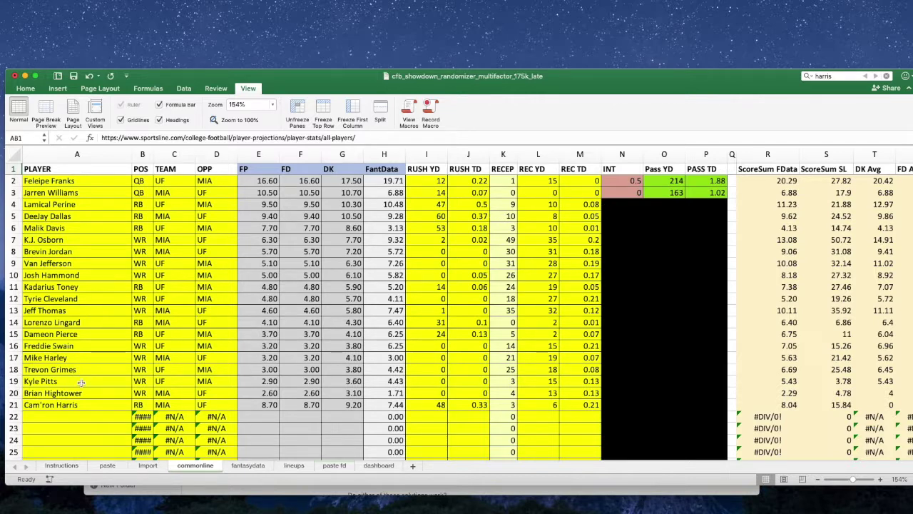
scroll(82, 383, right, 1)
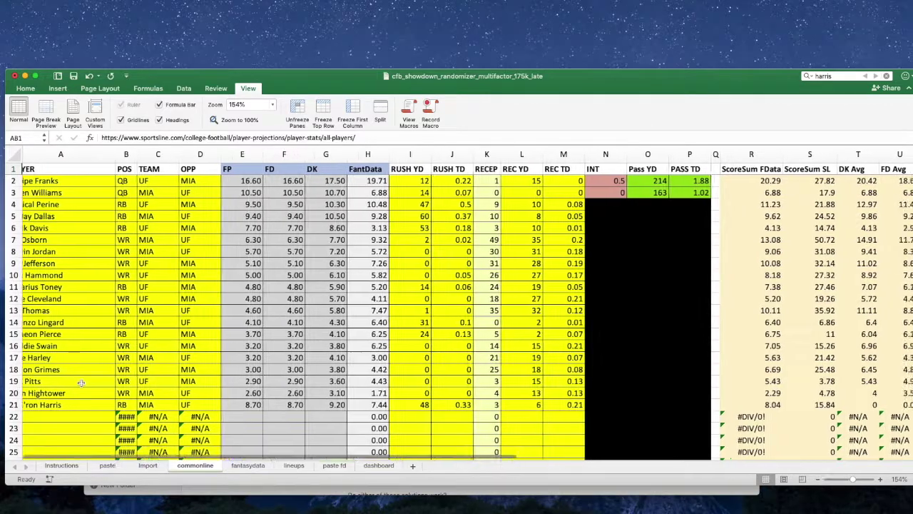
scroll(81, 382, right, 10)
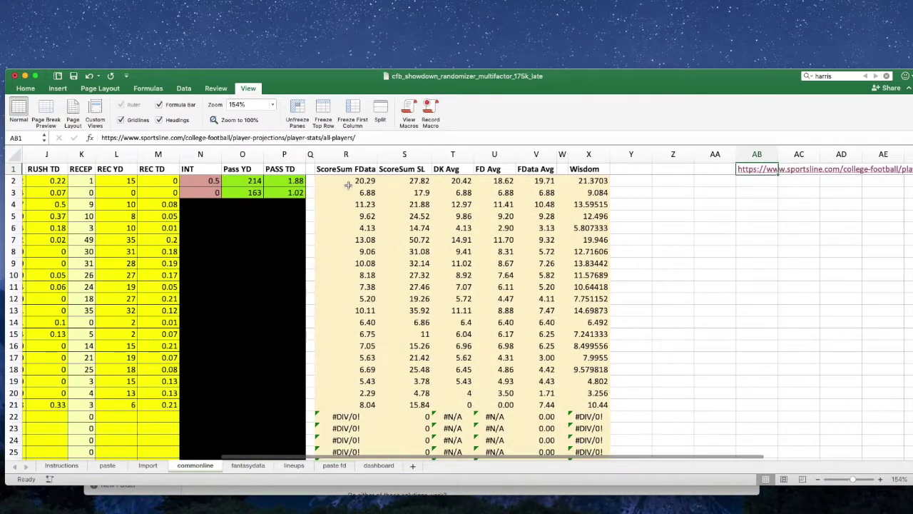
click(589, 181)
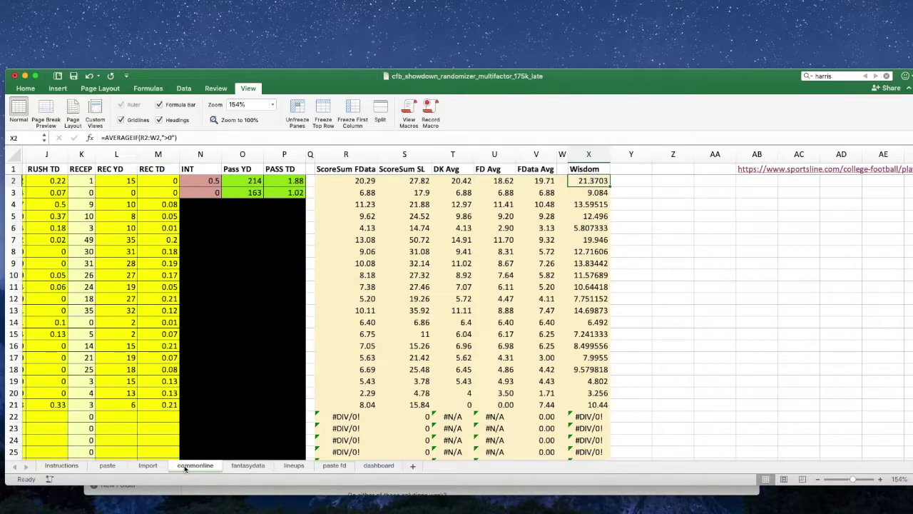
- Examine the player, salary, projected points and rank columns on the Import sheet
click(148, 465)
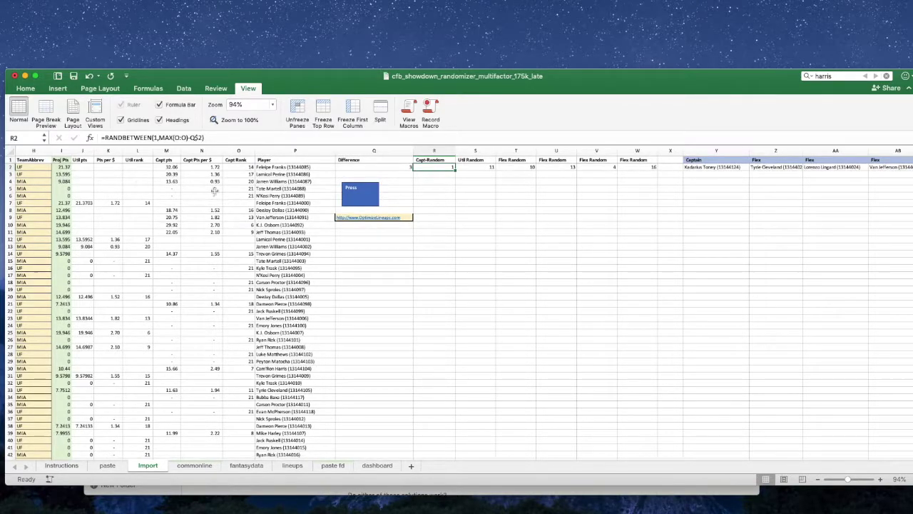
scroll(404, 252, left, 1)
scroll(405, 252, left, 5)
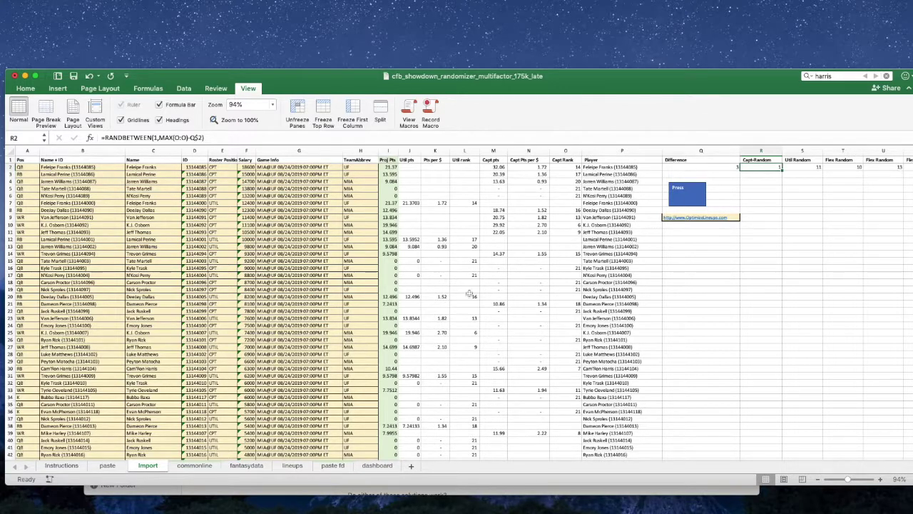
- Return to the player list on the commonline sheet, select Cam'ron Harris in A21 and move the workbook window slightly higher
click(194, 466)
scroll(314, 369, left, 8)
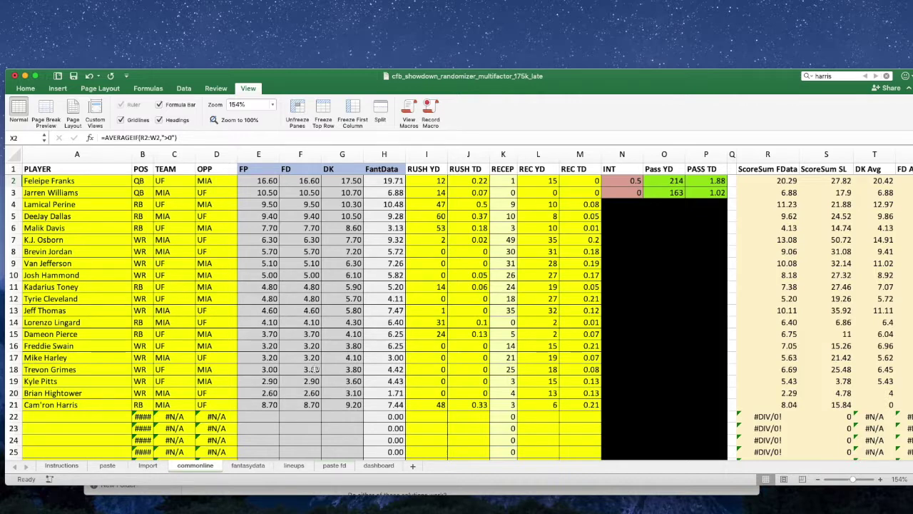
click(65, 406)
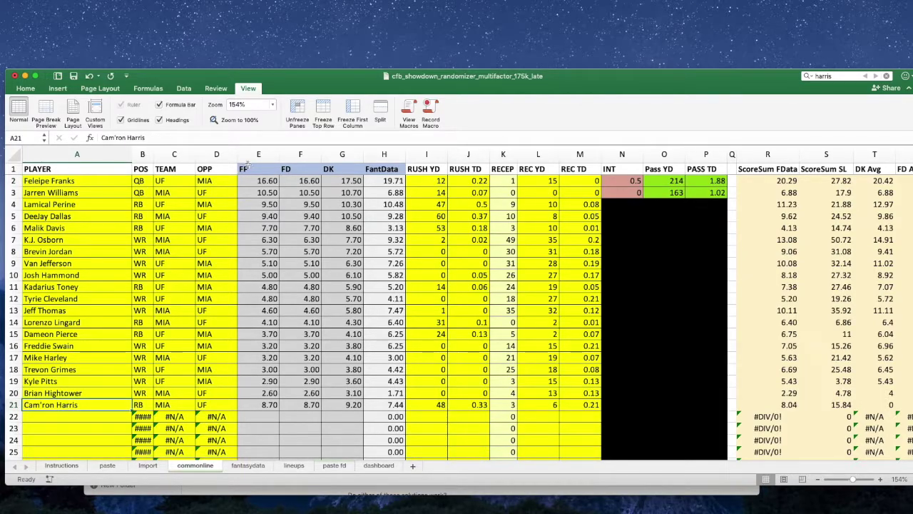
mouse_move(300, 90)
mouse_down()
mouse_move(302, 112)
mouse_move(302, 53)
mouse_move(303, 74)
mouse_up()
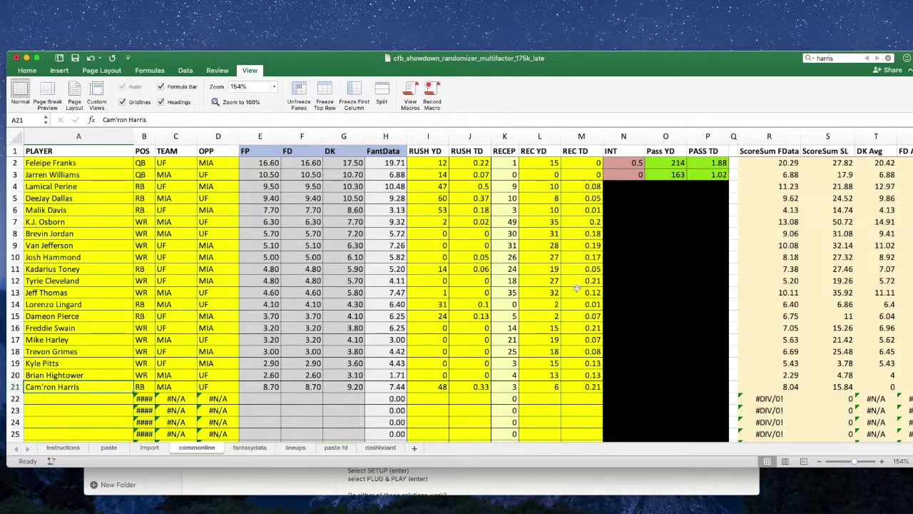
- Switch to the browser and review the SportsLine MIAMI@FLA projections for the listed players
key(super+Tab)
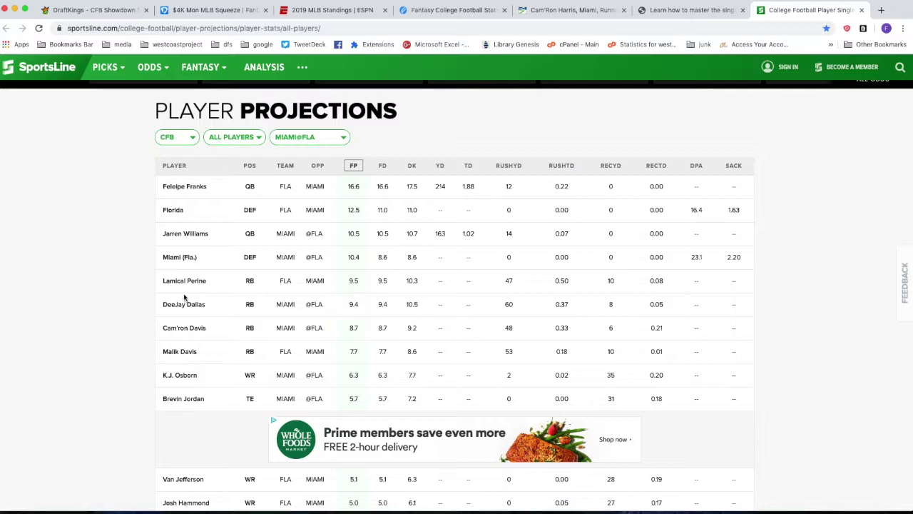
scroll(184, 297, down, 5)
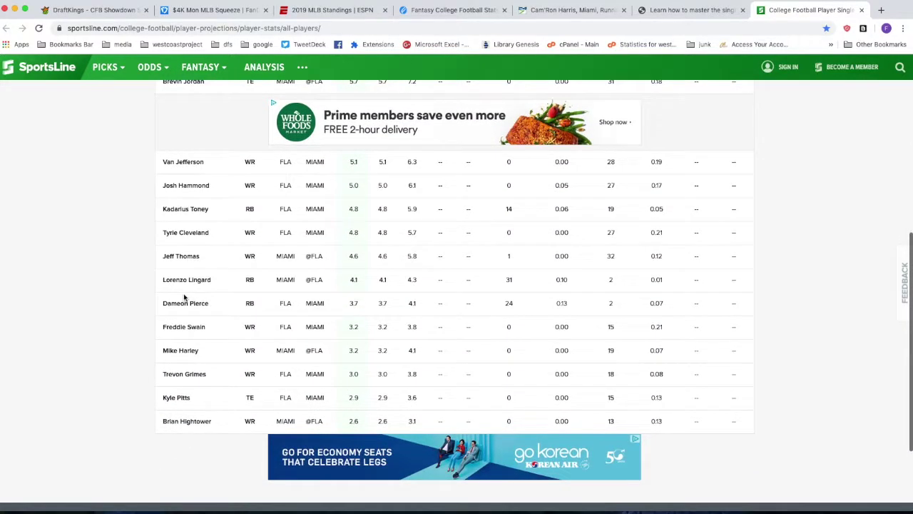
scroll(184, 297, up, 5)
scroll(184, 298, down, 1)
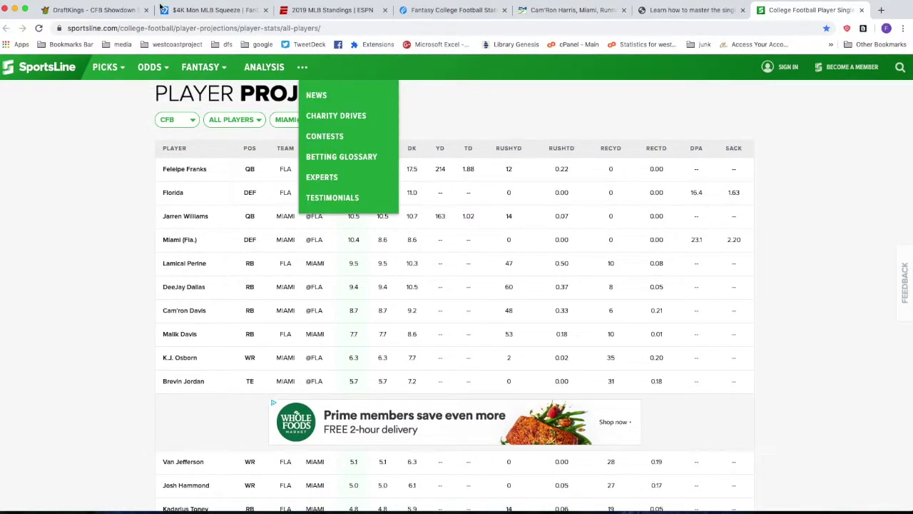
click(181, 10)
scroll(218, 309, down, 2)
scroll(220, 309, up, 2)
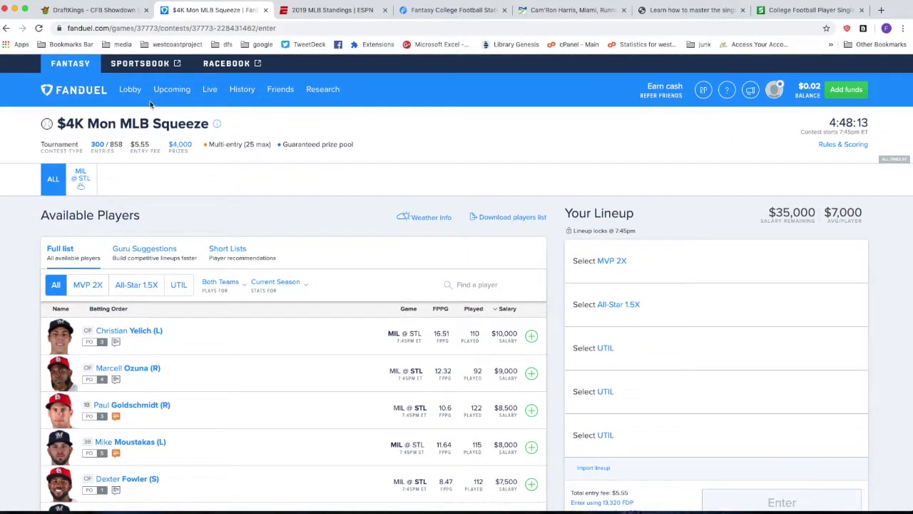
- Look through the captain player list of the DraftKings CFB Showdown MIA vs UF contest and open C. Harris's player card
click(100, 10)
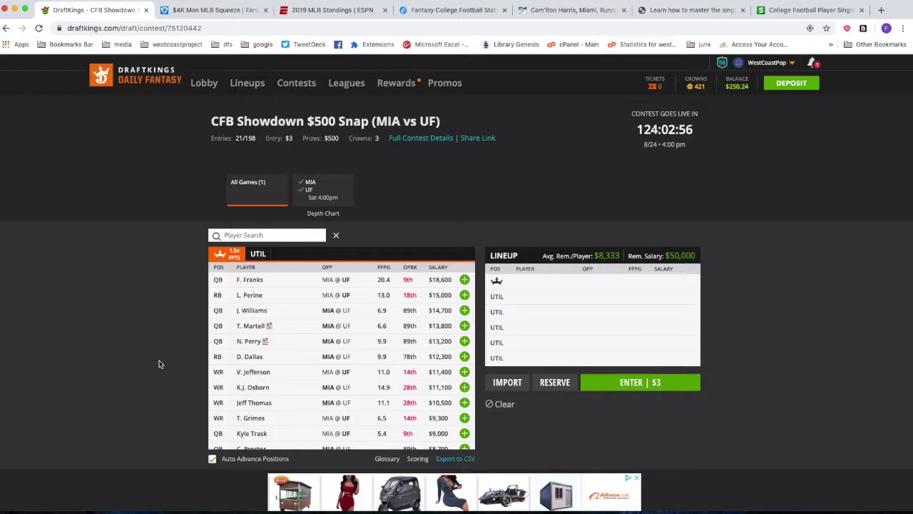
scroll(263, 342, down, 2)
scroll(267, 343, down, 6)
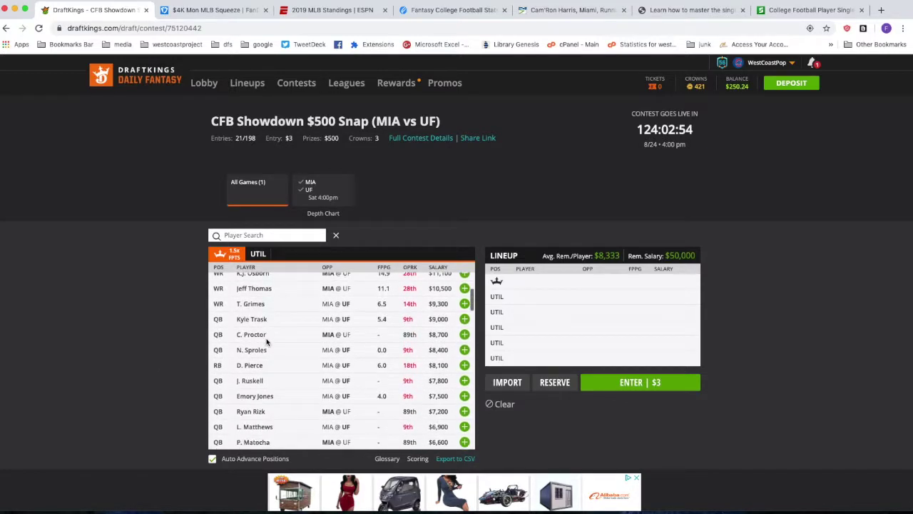
scroll(267, 342, down, 5)
scroll(265, 349, down, 3)
scroll(265, 348, up, 4)
scroll(265, 348, up, 12)
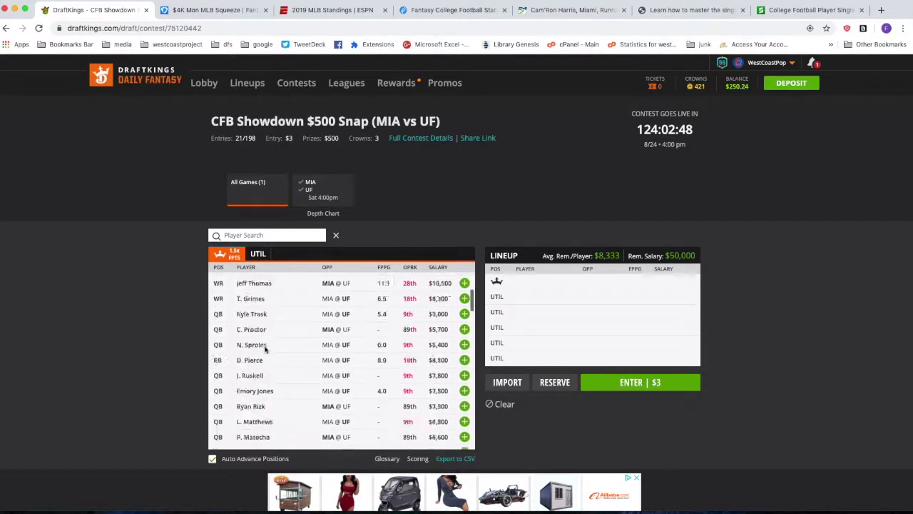
scroll(283, 328, down, 4)
scroll(284, 328, down, 5)
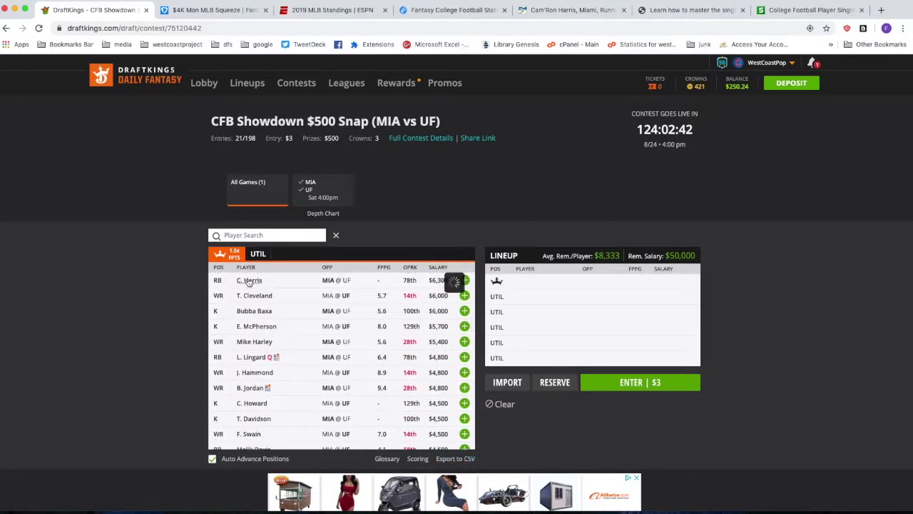
click(249, 280)
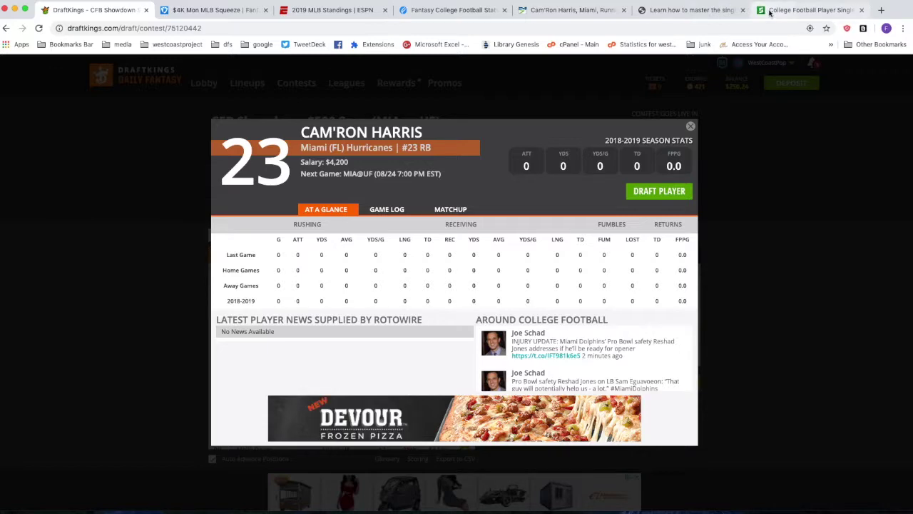
- Review Cam'Ron Harris's 247Sports profile and return to the Google results for Cam'ron Davis
click(566, 13)
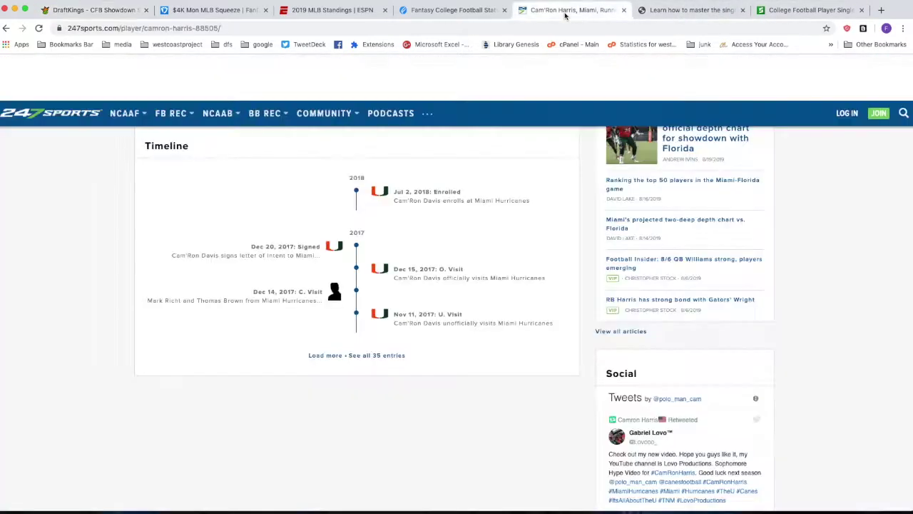
scroll(378, 321, up, 4)
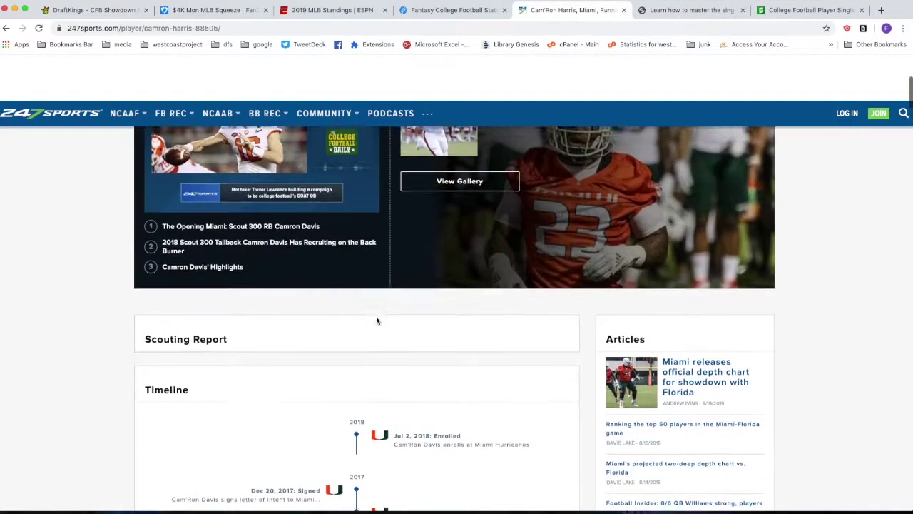
scroll(377, 321, up, 4)
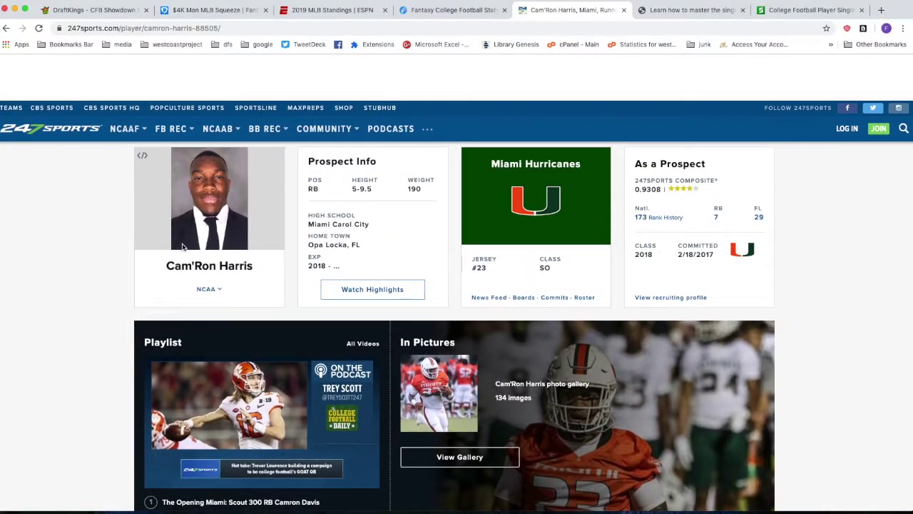
click(6, 29)
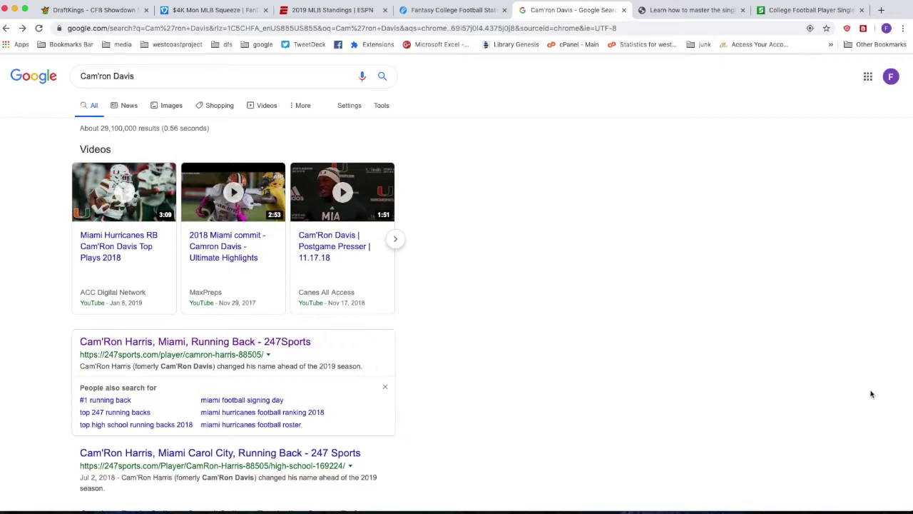
- Switch back to the Excel workbook and follow row 21 on the commonline sheet across to the Wisdom column
key(super+Tab)
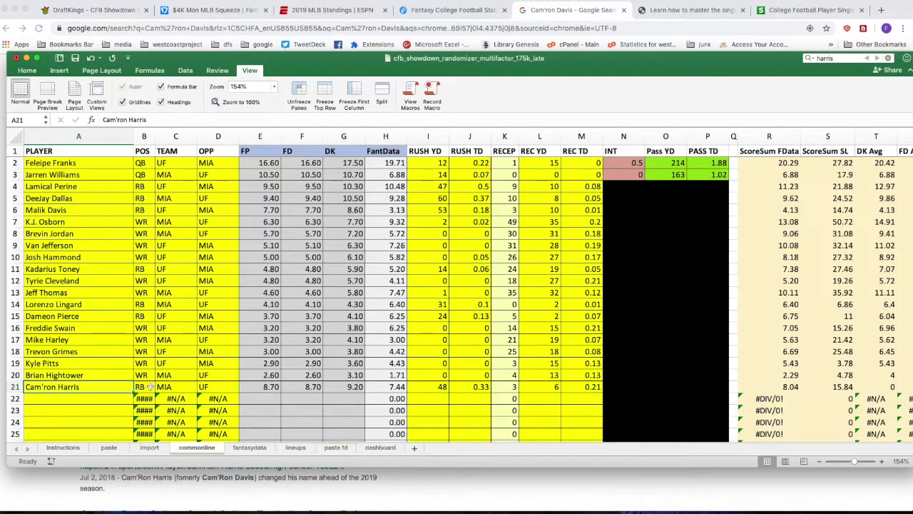
scroll(281, 386, right, 3)
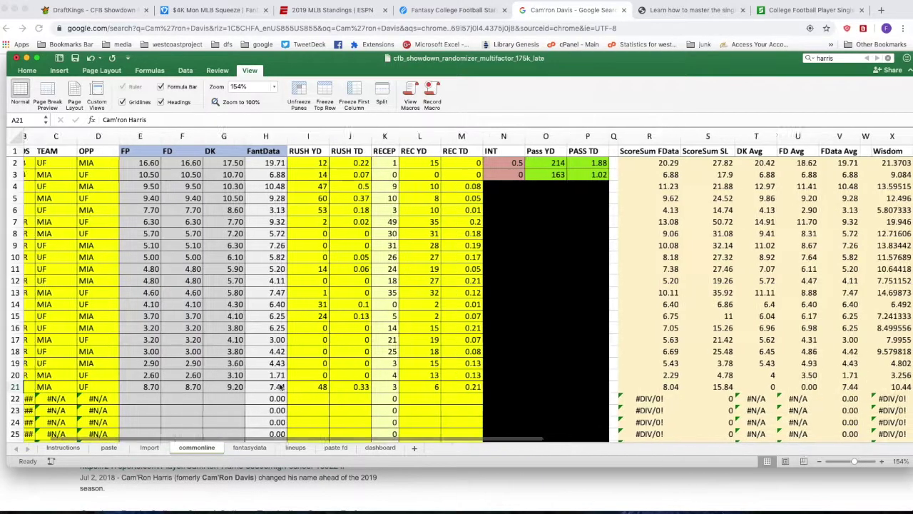
scroll(280, 386, right, 6)
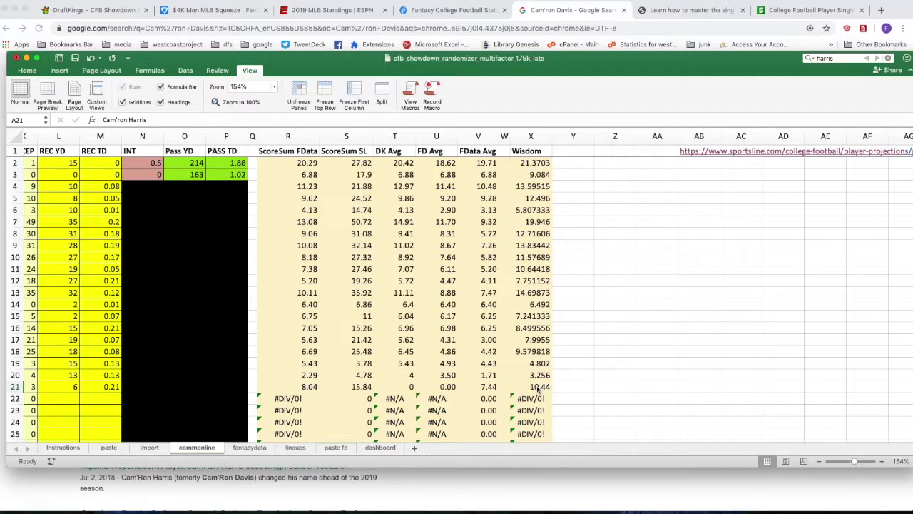
- On the Import sheet, inspect Cam'Ron Harris's reference formula in B30 and find the next entry matching harris
click(149, 447)
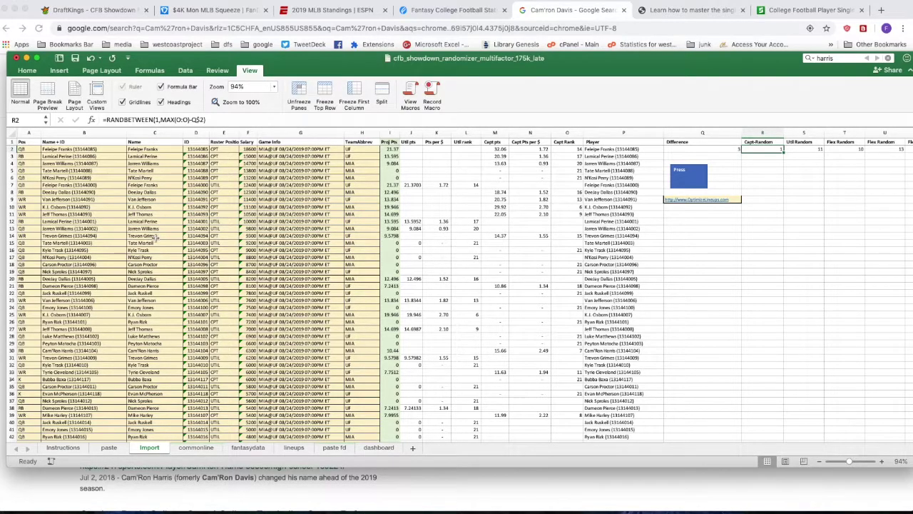
scroll(134, 214, up, 2)
scroll(331, 182, up, 2)
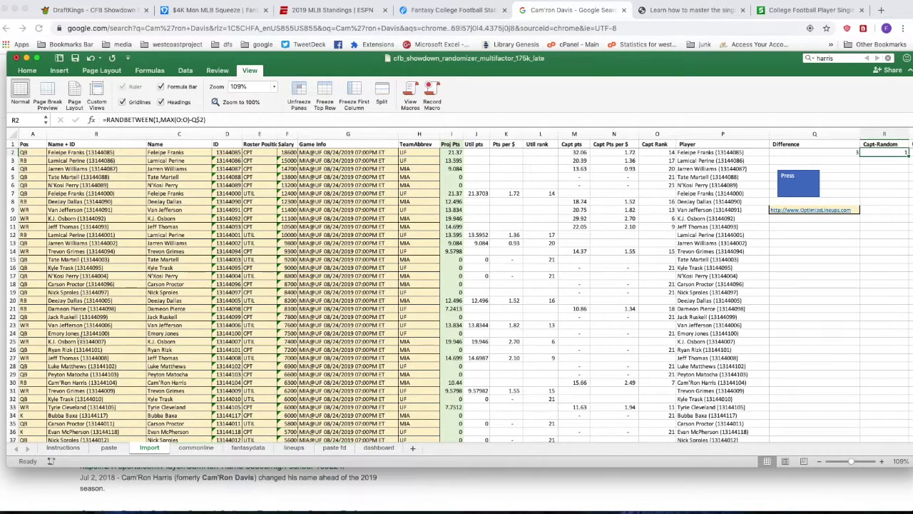
click(74, 383)
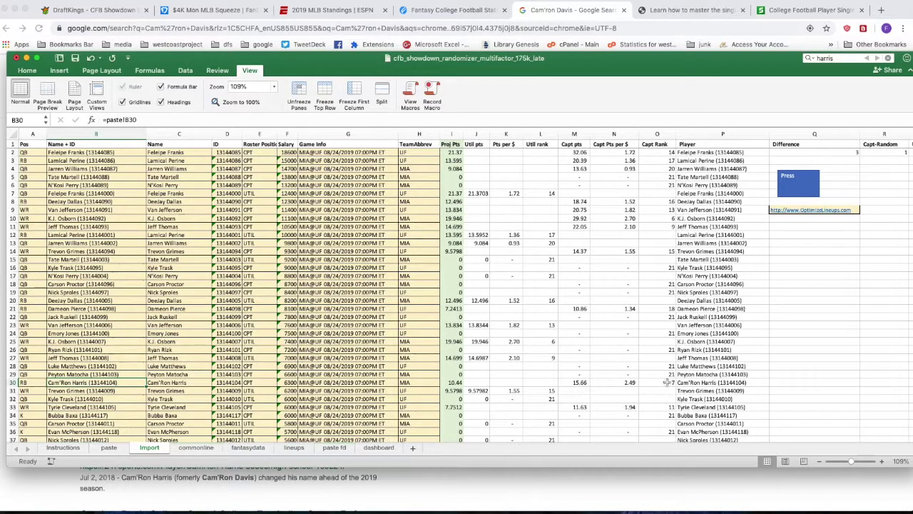
key(super+g)
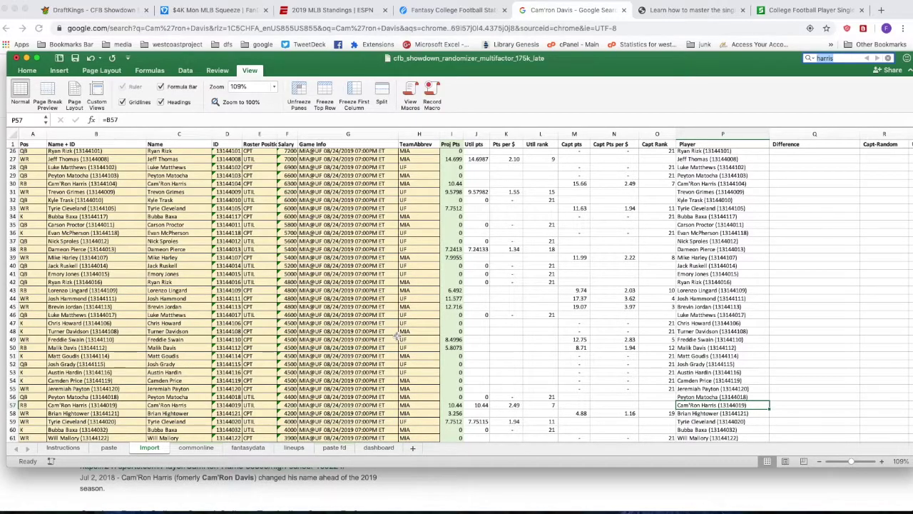
- Go back to the first rows of the Import sheet, review the rank columns and inspect the Difference value in Q2
scroll(397, 336, up, 10)
scroll(428, 314, right, 1)
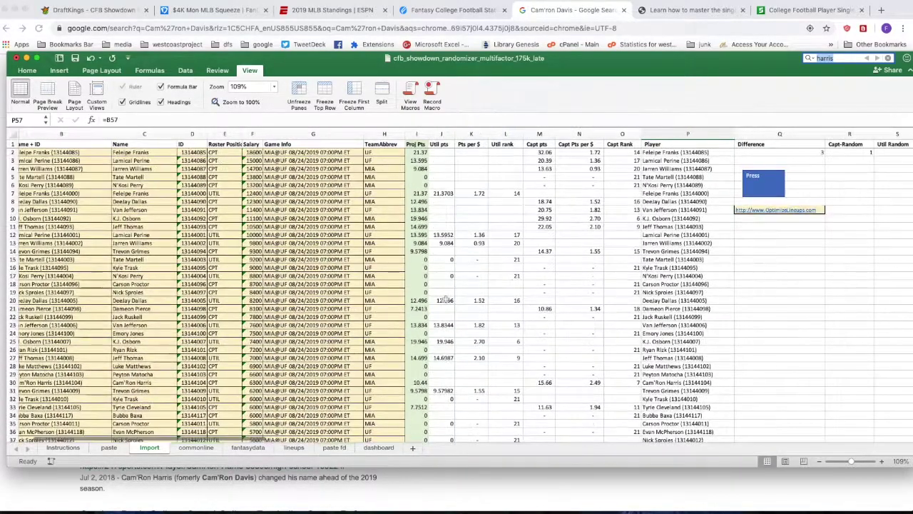
scroll(444, 300, left, 1)
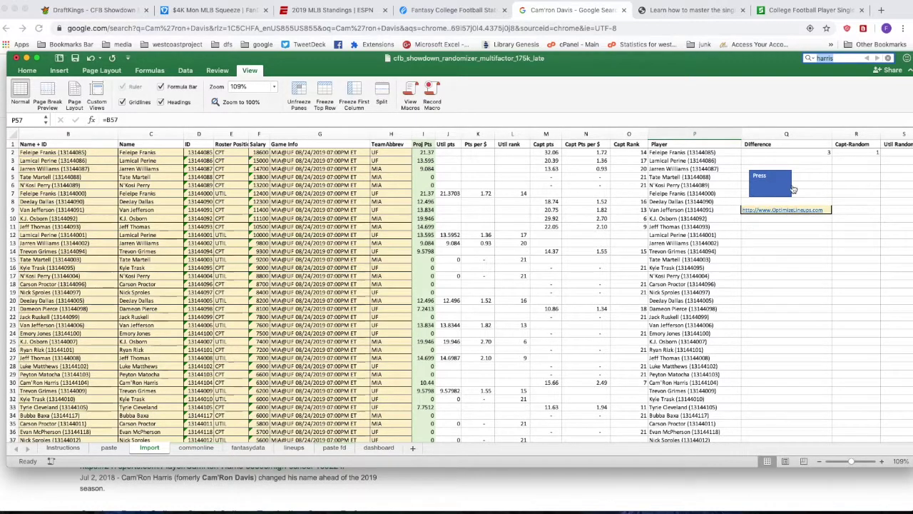
click(807, 153)
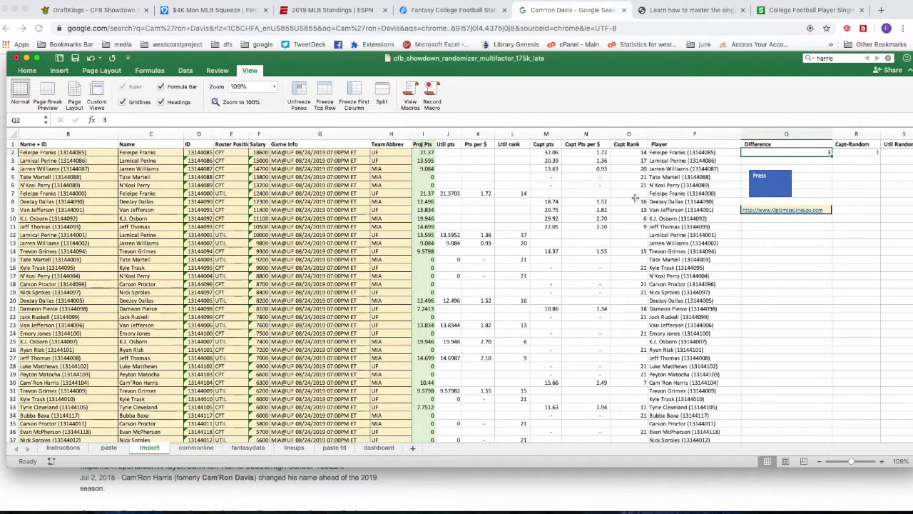
- Inspect the RANDBETWEEN formulas in the Capt-Random cell R2 and the Util Random cell S2 on the Import sheet
click(860, 152)
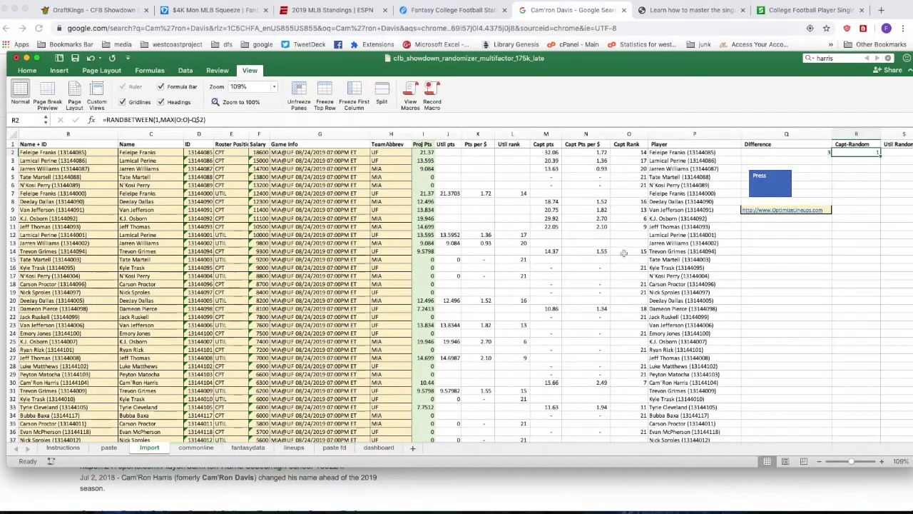
scroll(833, 180, right, 5)
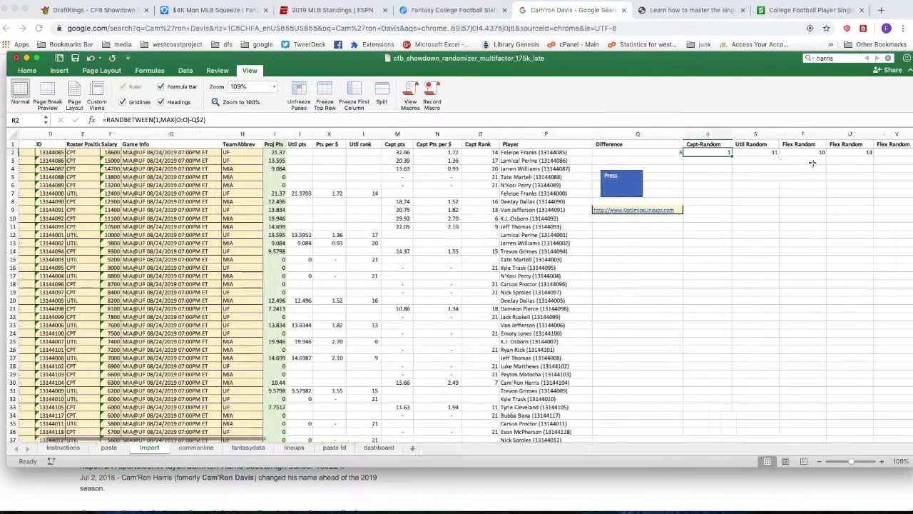
click(655, 152)
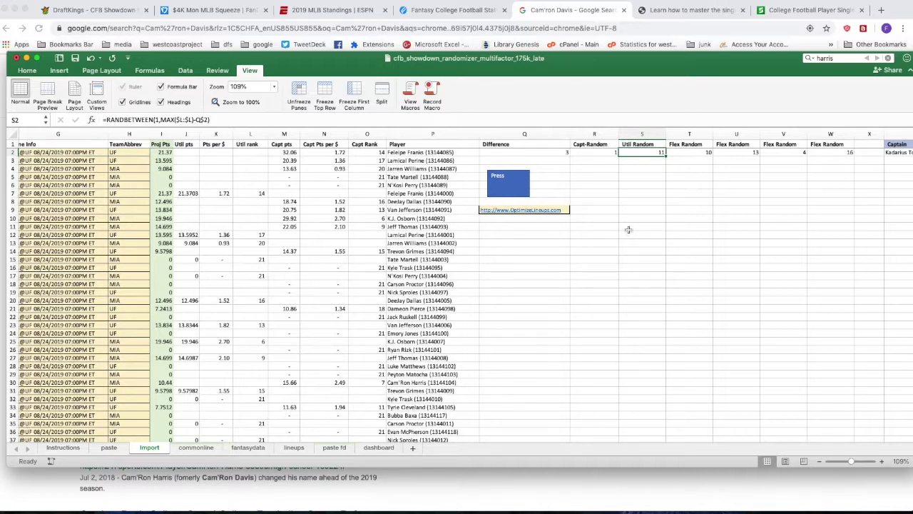
- Run the lineup randomizer from the Import sheet and sort the player exposure table on the lineups sheet with the sortcaptflex macro
click(497, 178)
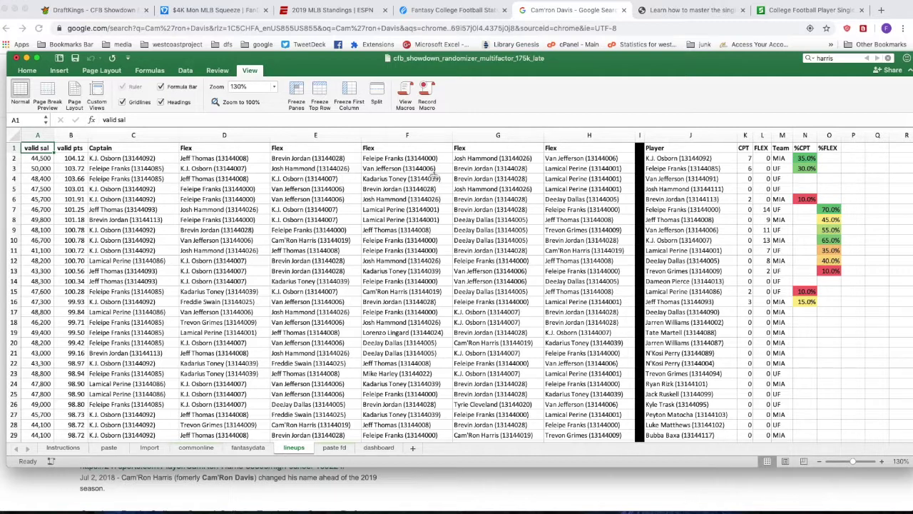
click(405, 93)
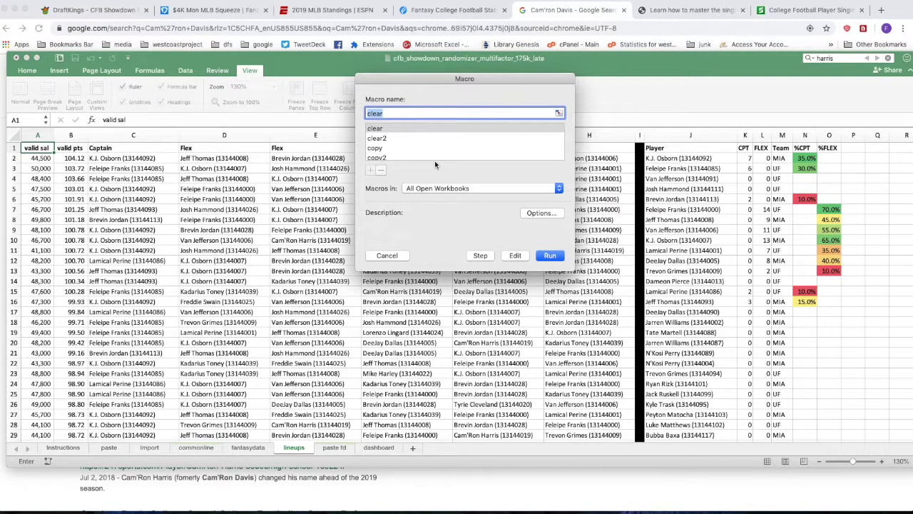
scroll(435, 146, down, 5)
click(428, 154)
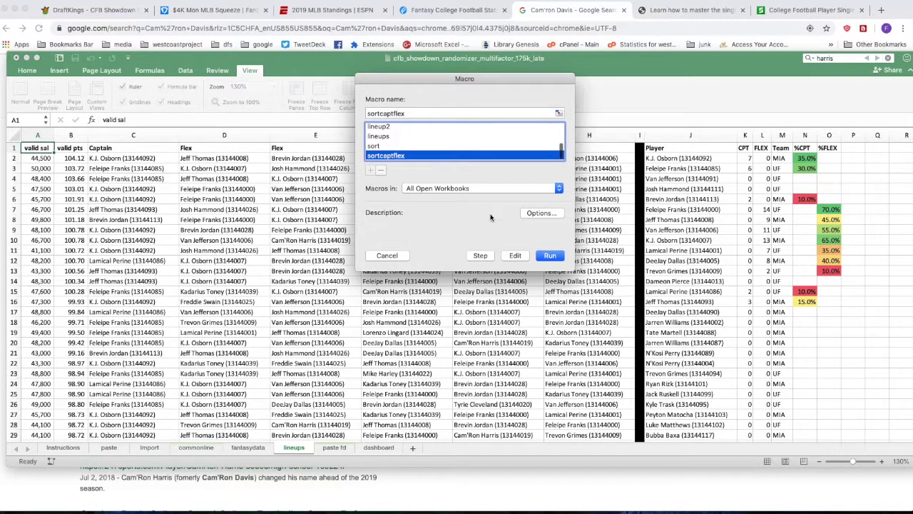
click(545, 255)
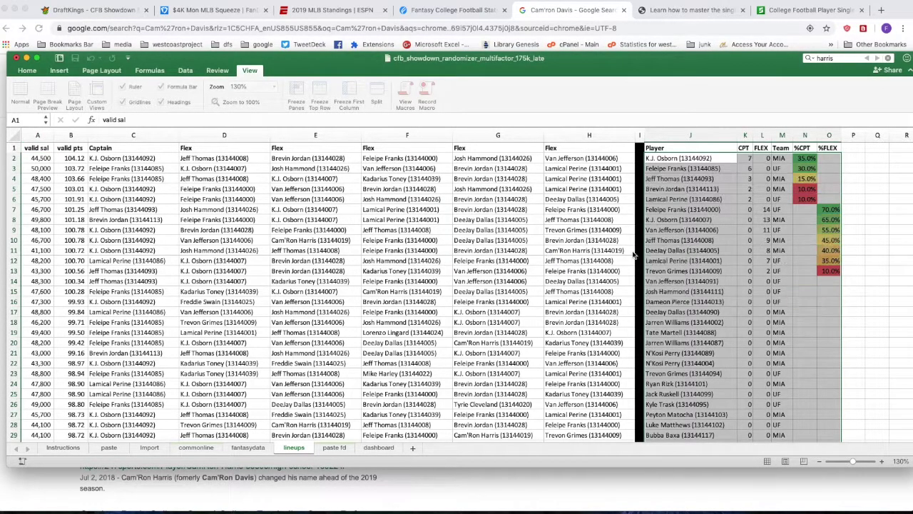
click(721, 239)
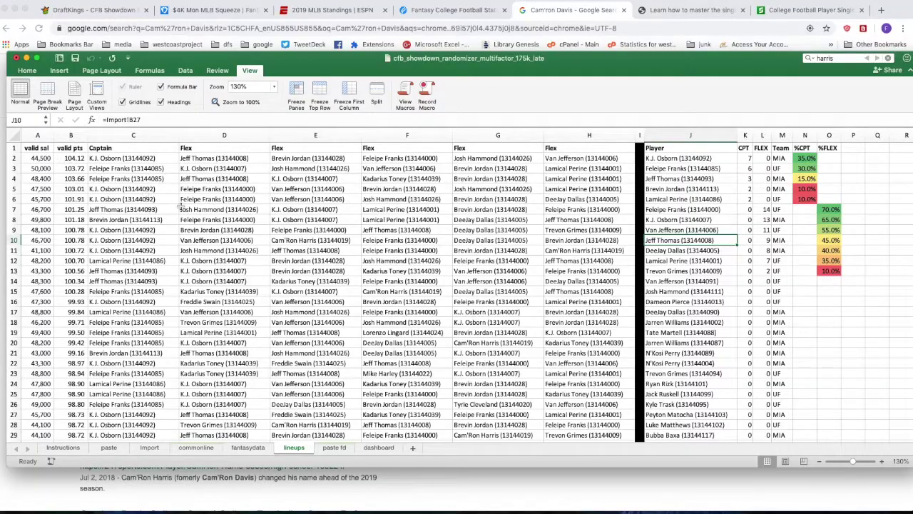
- Review the generated lineups down to the last row and return to the first lineup
scroll(183, 209, down, 5)
scroll(184, 207, up, 5)
scroll(183, 204, down, 1)
scroll(183, 204, down, 20)
scroll(183, 207, down, 17)
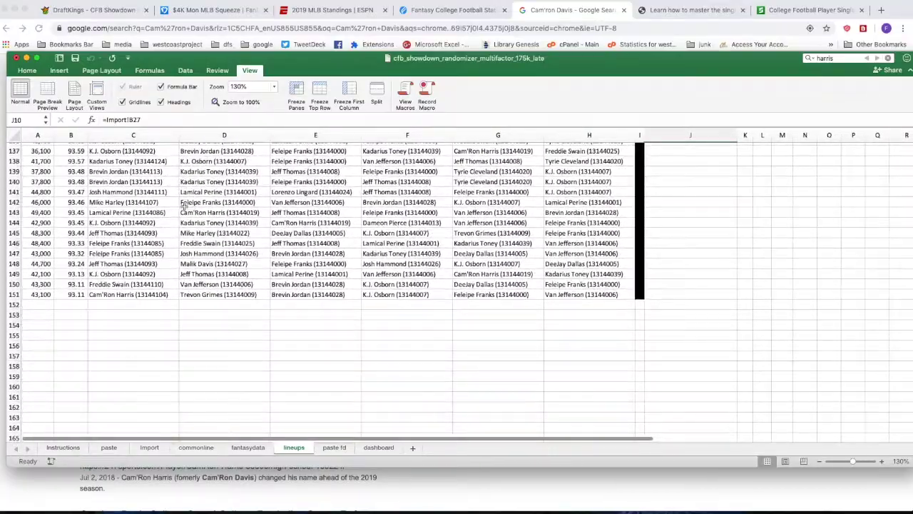
scroll(181, 308, up, 20)
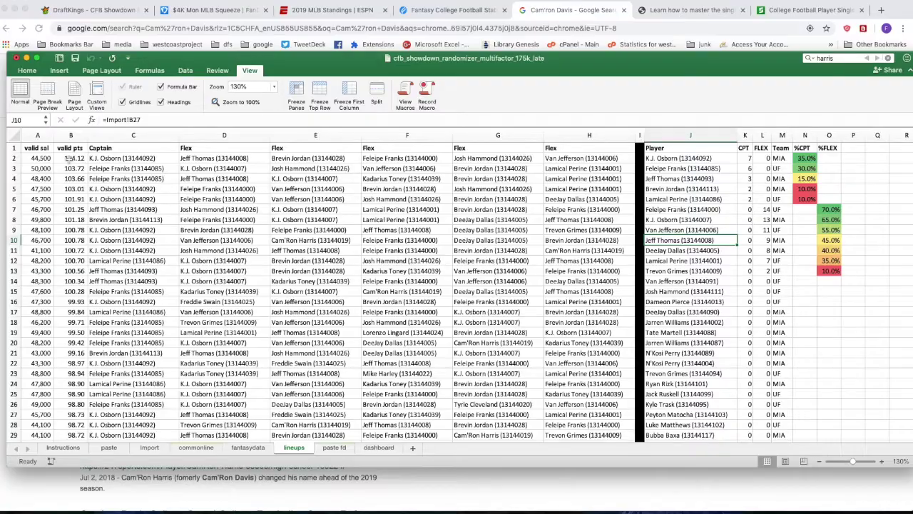
- Arrange the Excel window below the browser showing the DraftKings contest and close Cam'Ron Harris's player card
drag(292, 59, 313, 427)
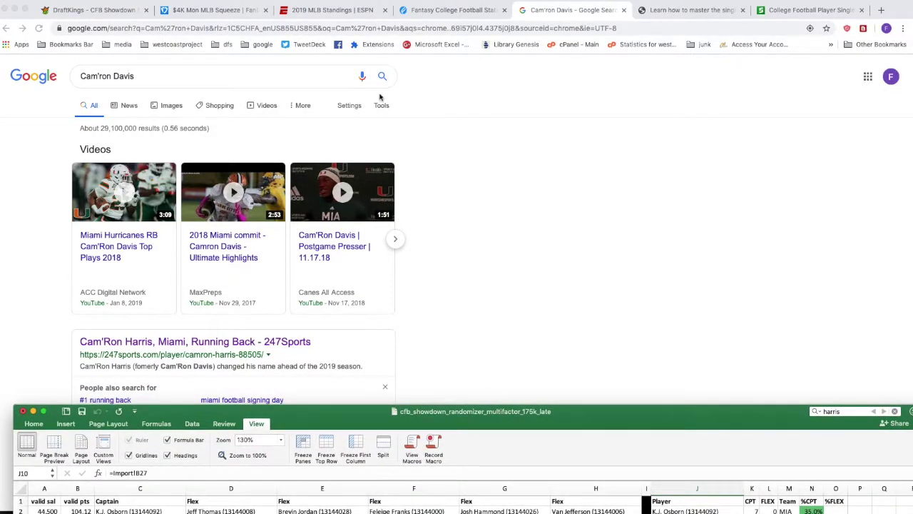
click(100, 14)
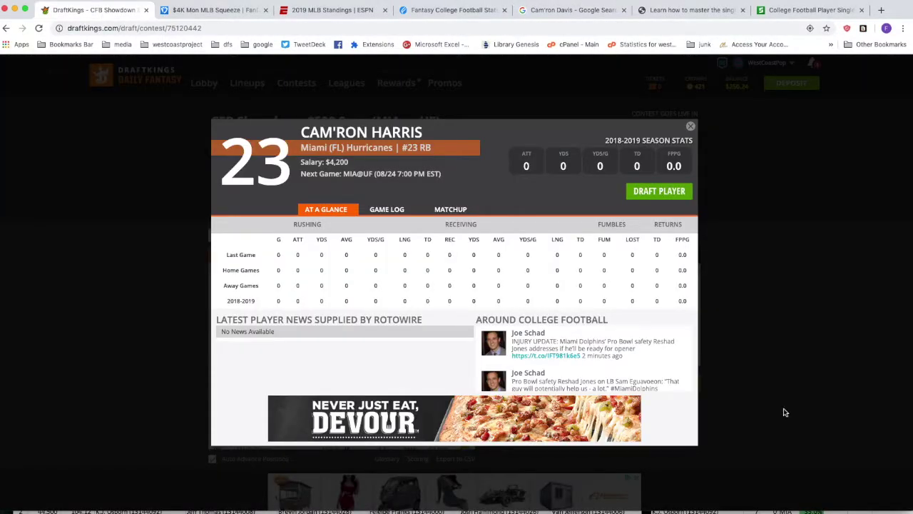
drag(887, 510, 901, 436)
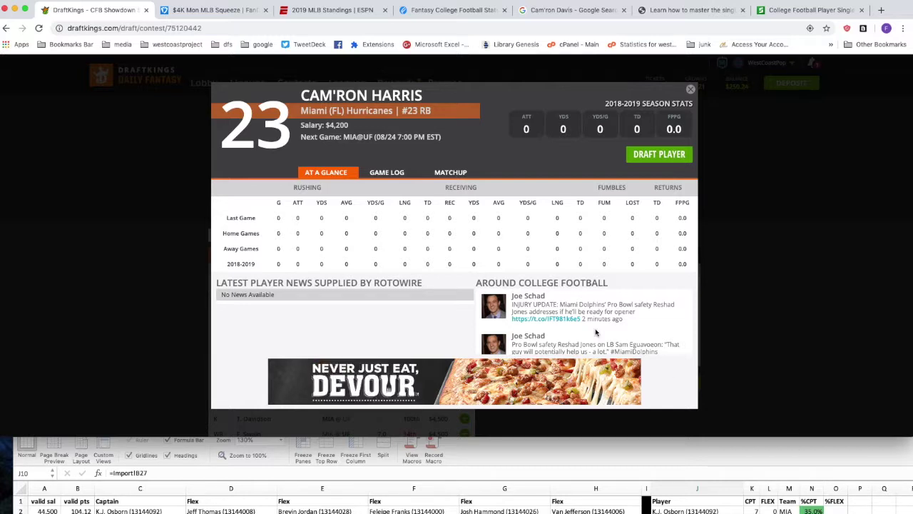
click(690, 89)
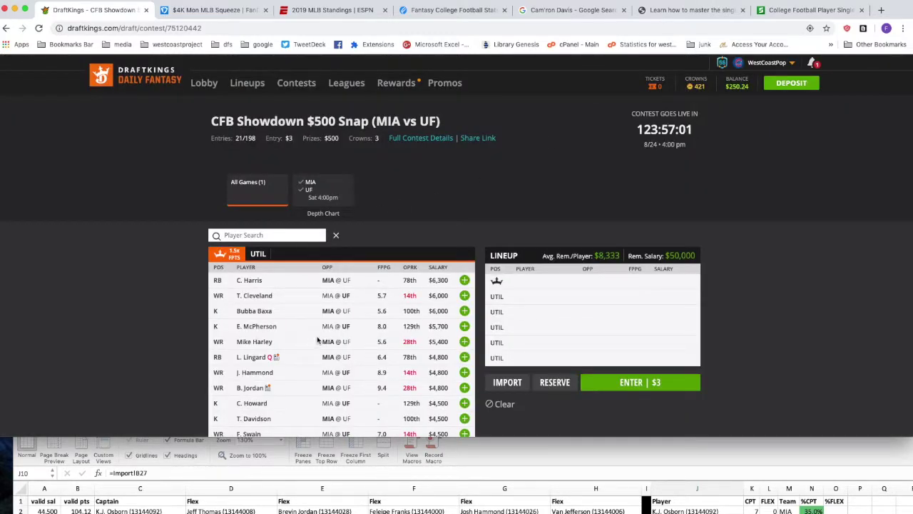
- Draft K.J. Osborn as captain and Jeff Thomas as a UTIL player in the DraftKings showdown lineup
scroll(294, 321, down, 3)
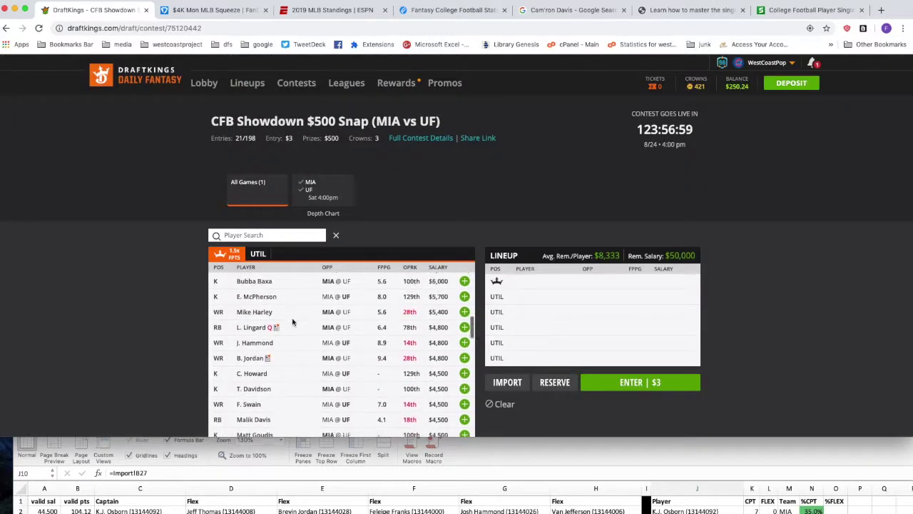
scroll(292, 322, down, 2)
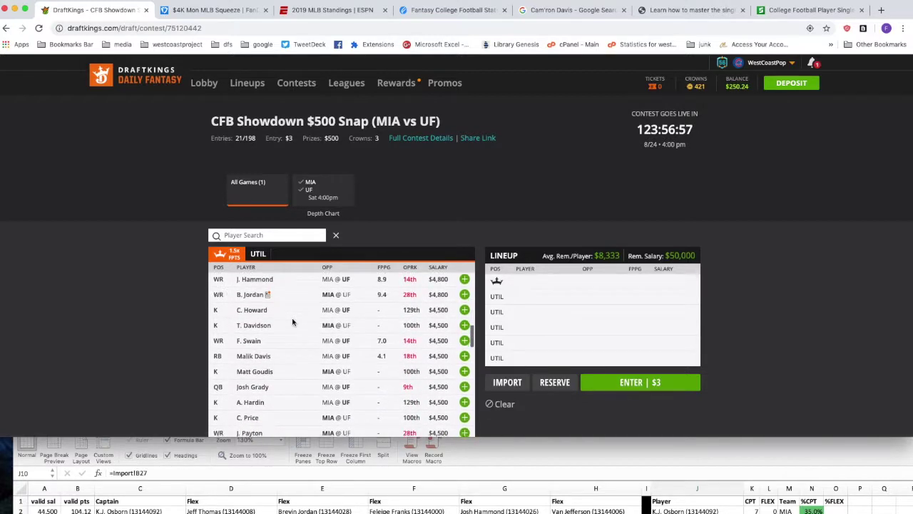
scroll(292, 322, up, 9)
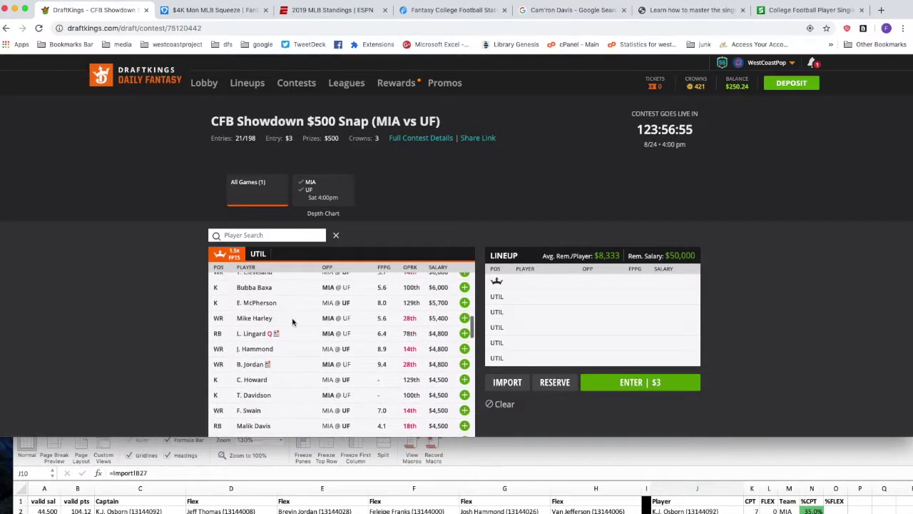
scroll(292, 321, up, 10)
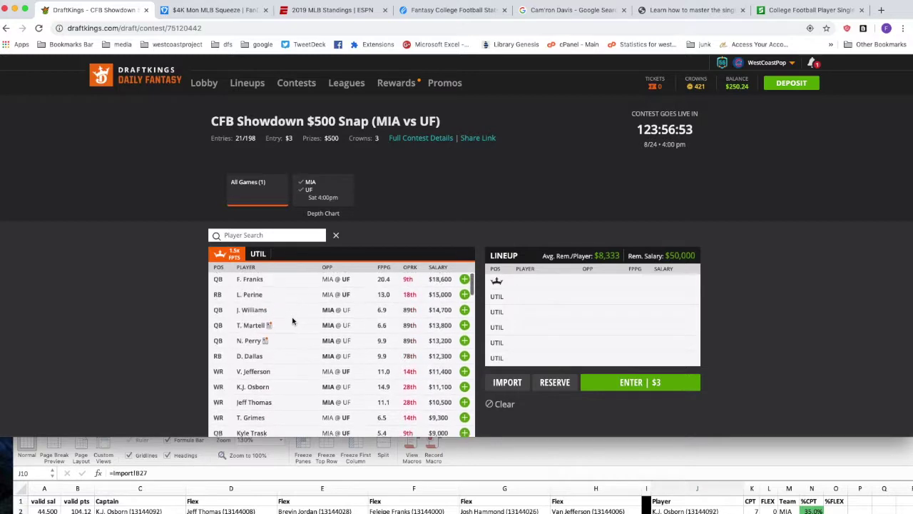
click(464, 387)
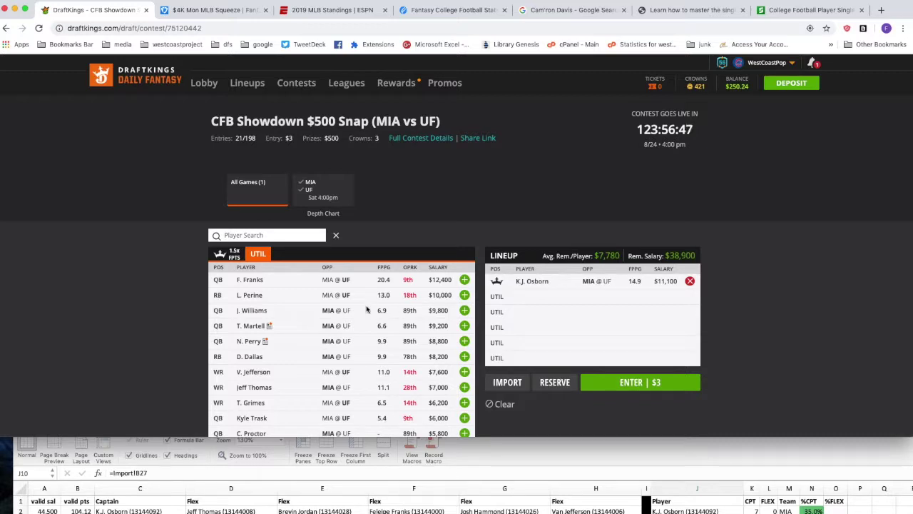
click(465, 387)
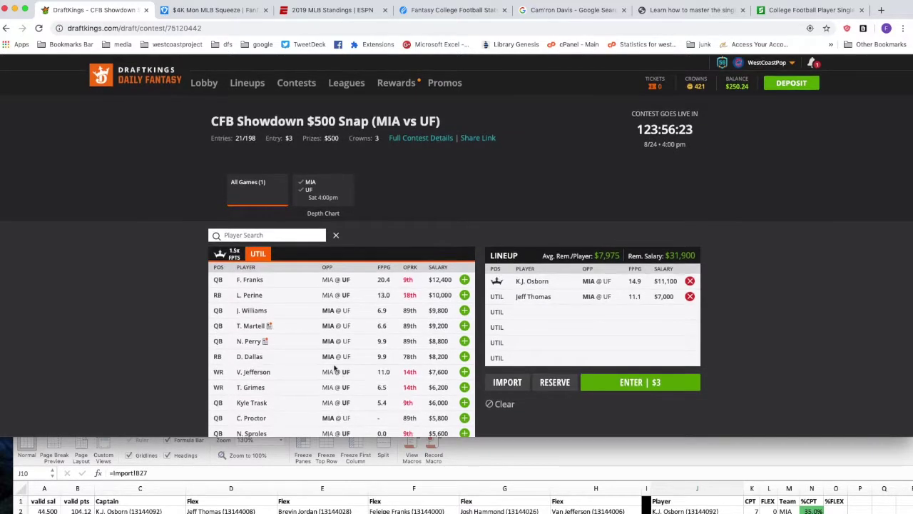
- Add B. Jordan and F. Franks to the lineup as UTIL players
scroll(320, 361, down, 3)
scroll(320, 360, down, 5)
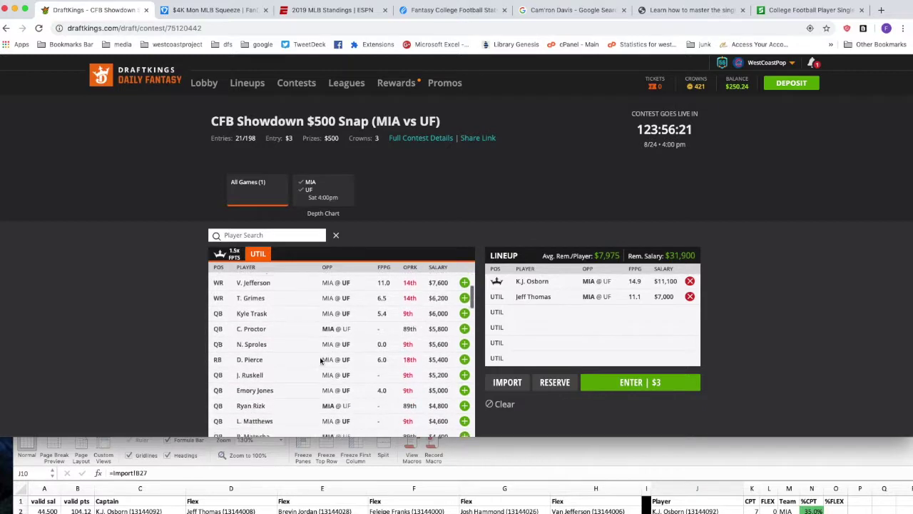
scroll(321, 360, down, 4)
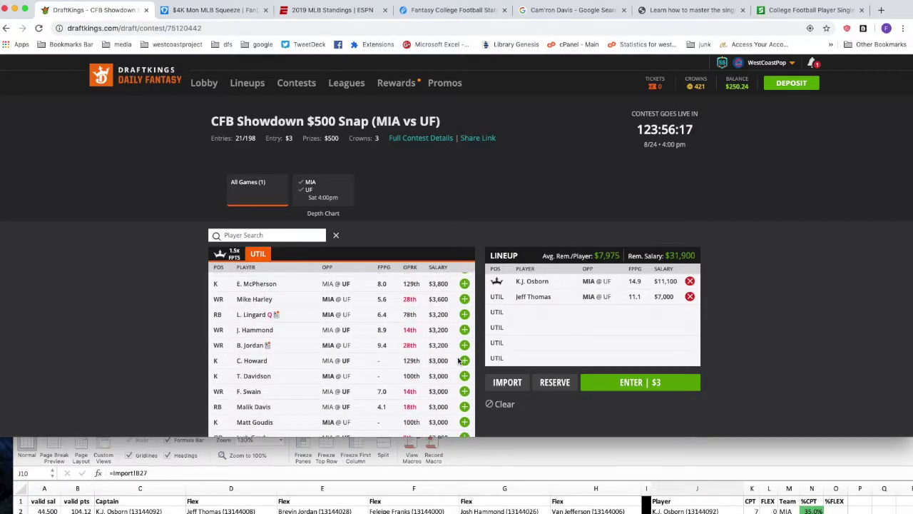
click(464, 345)
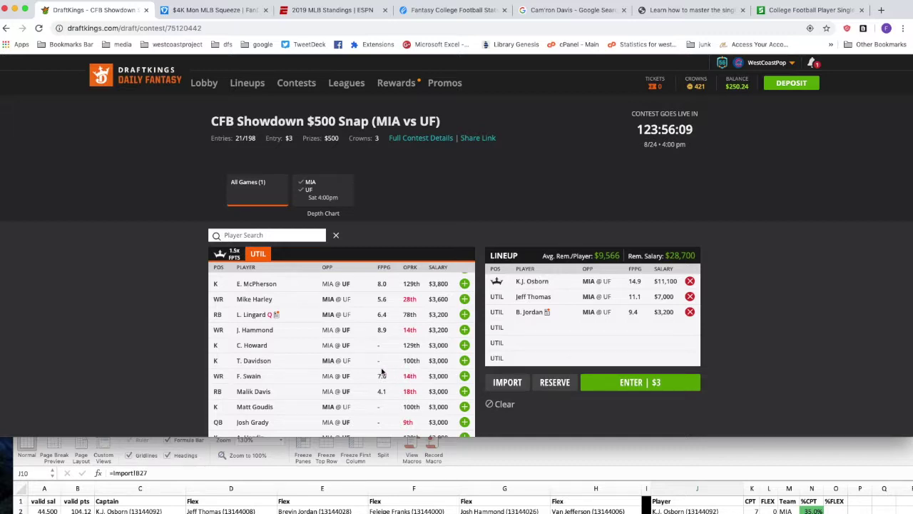
scroll(342, 349, up, 2)
scroll(342, 349, up, 5)
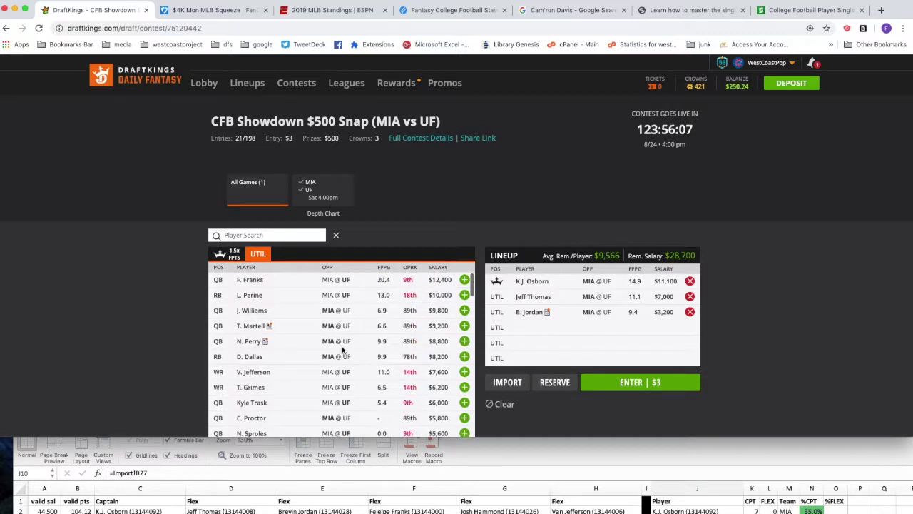
click(465, 280)
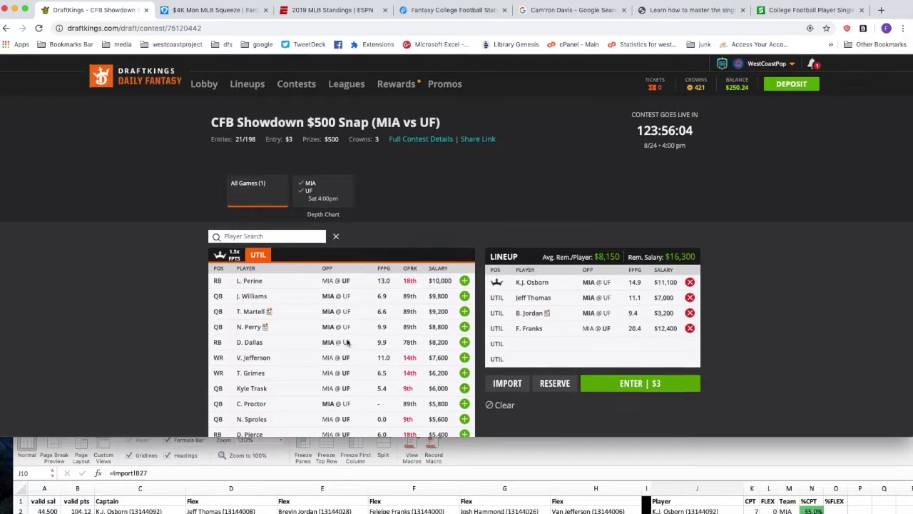
- Fill the remaining two UTIL spots with J. Hammond and V. Jefferson
scroll(348, 343, down, 2)
scroll(348, 342, down, 10)
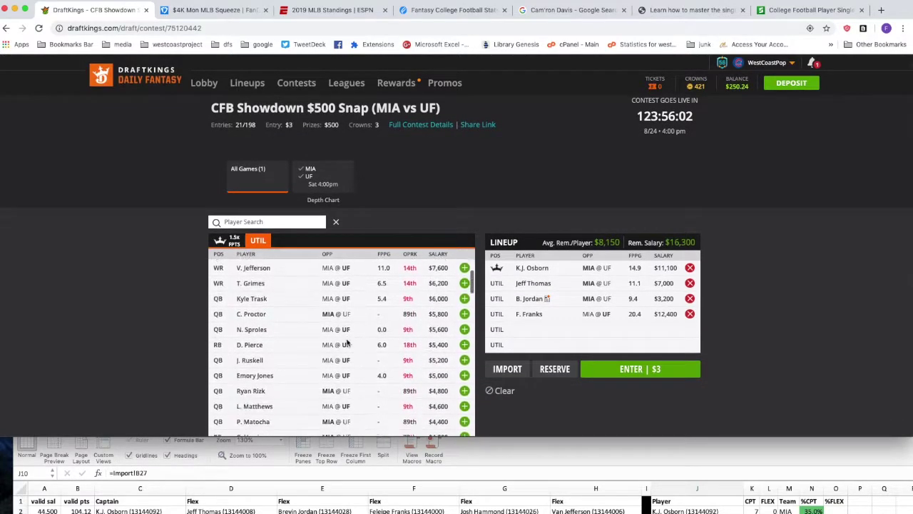
scroll(347, 342, down, 2)
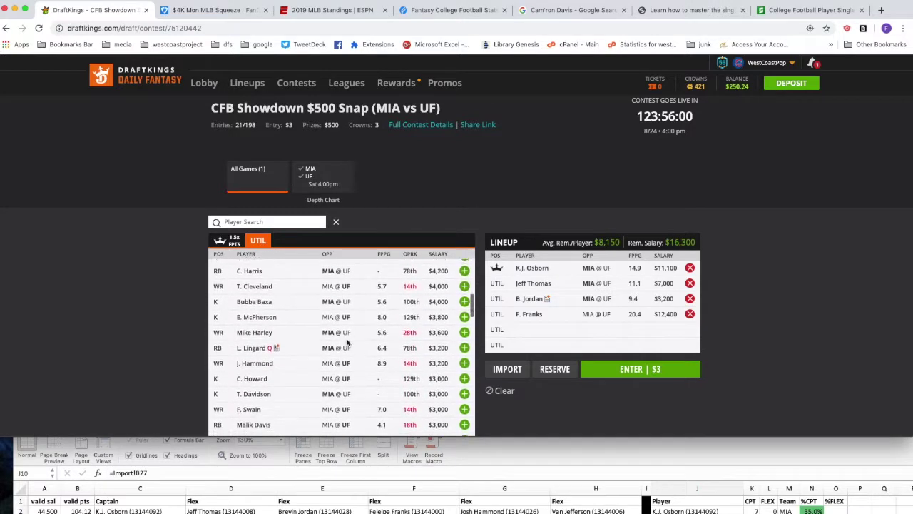
click(464, 362)
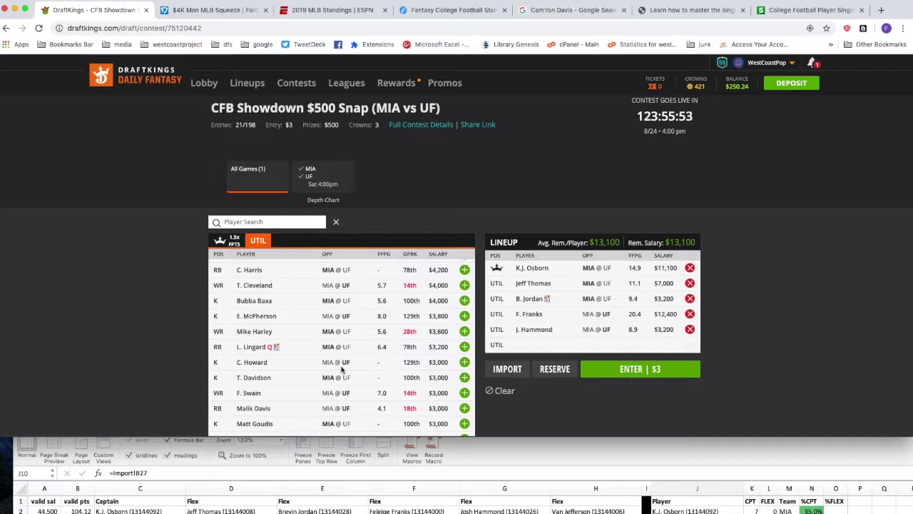
scroll(341, 365, up, 2)
scroll(343, 369, up, 8)
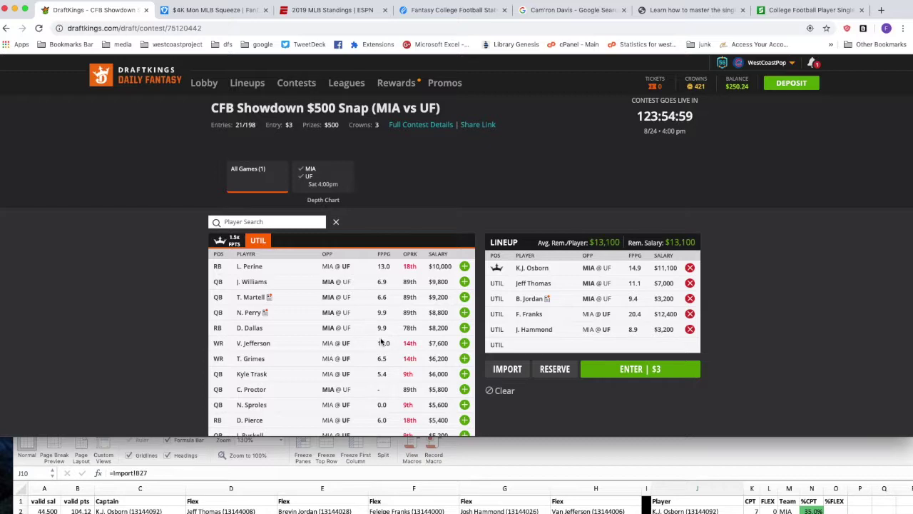
click(464, 343)
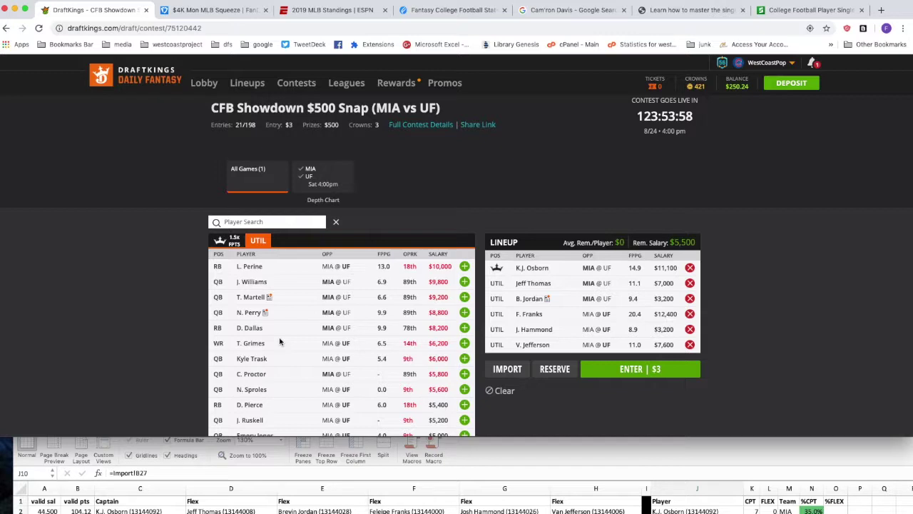
- Switch to the Excel workbook and look at the second generated lineup, in row 3 of the lineups sheet
click(236, 475)
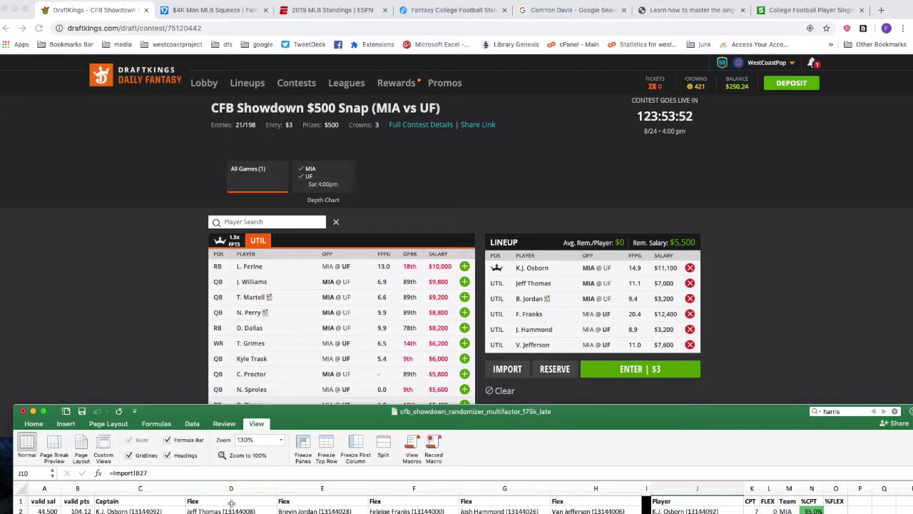
scroll(232, 506, down, 2)
scroll(232, 505, up, 2)
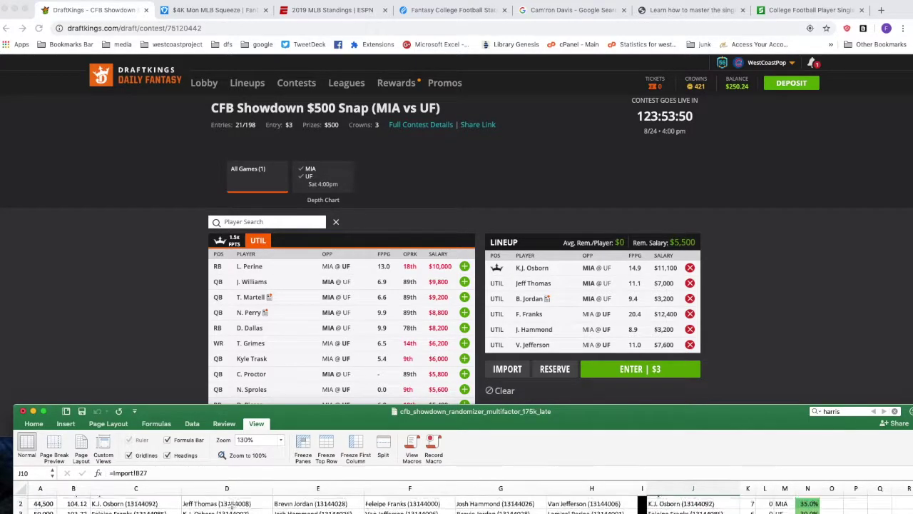
scroll(231, 506, down, 1)
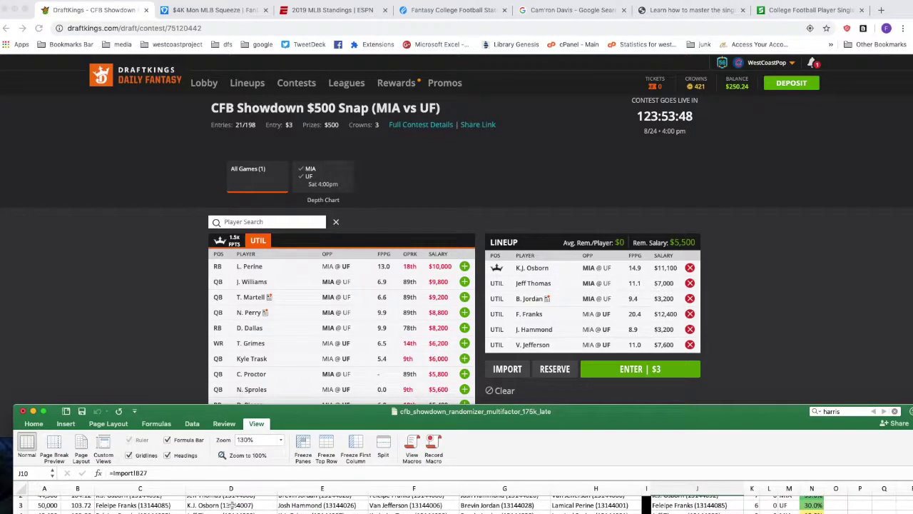
- Switch back to DraftKings and clear all drafted players from the lineup
click(690, 267)
click(690, 268)
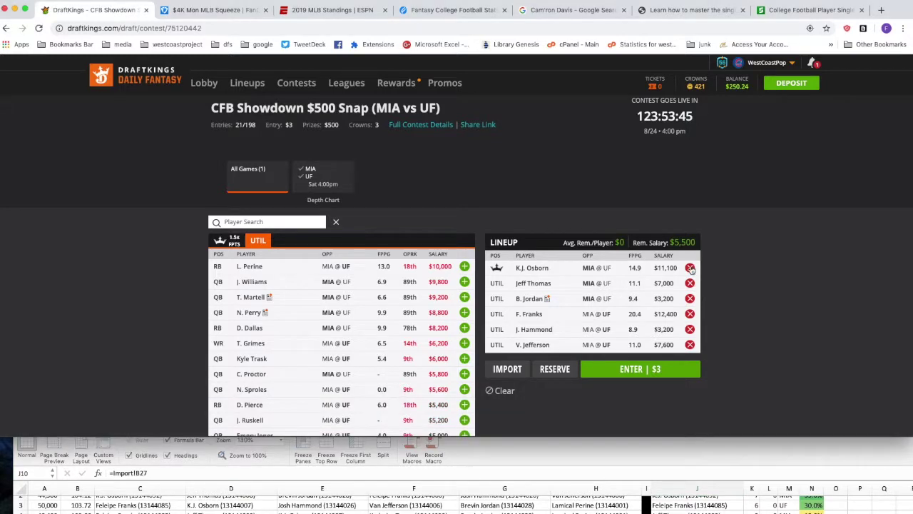
click(501, 391)
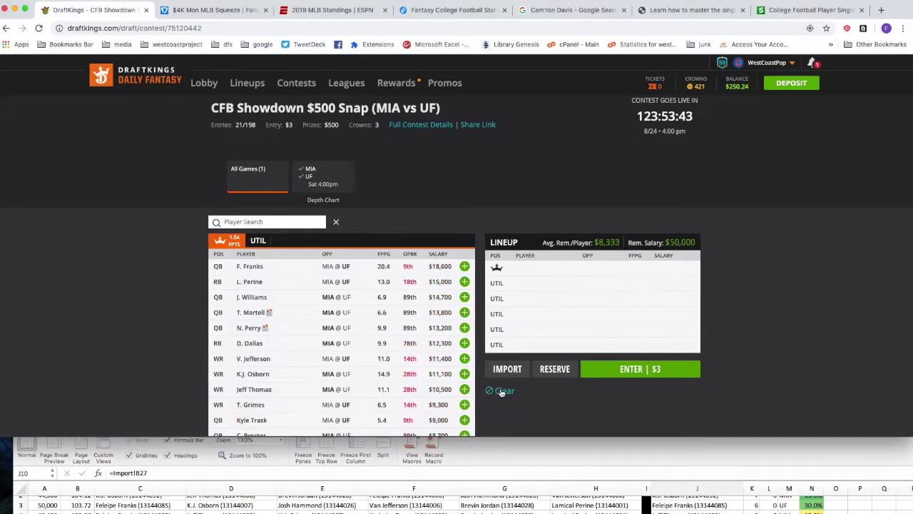
- Draft F. Franks as captain and add V. Jefferson, K.J. Osborn and J. Hammond as UTIL players
click(464, 267)
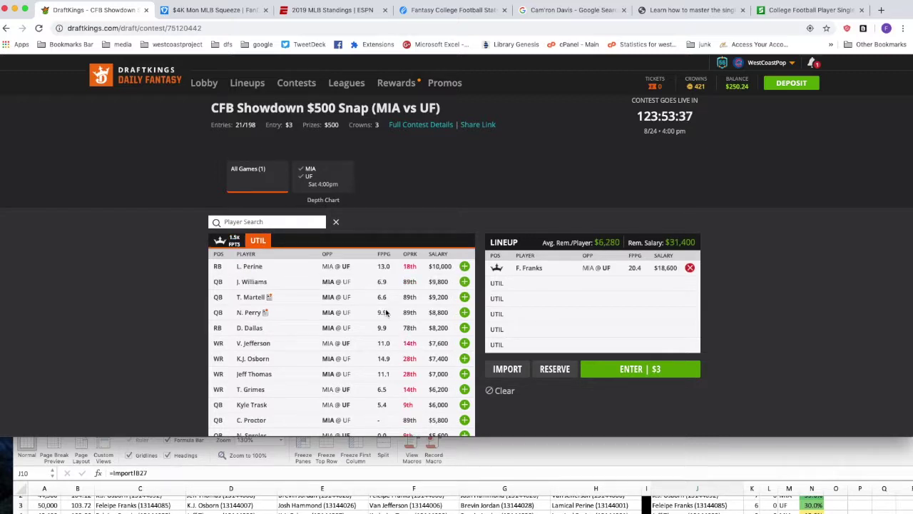
click(464, 344)
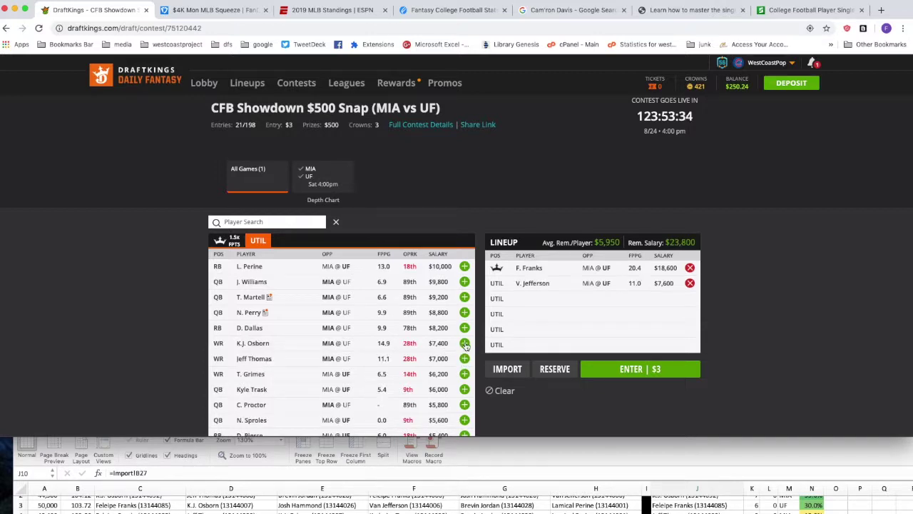
click(465, 344)
scroll(438, 314, down, 5)
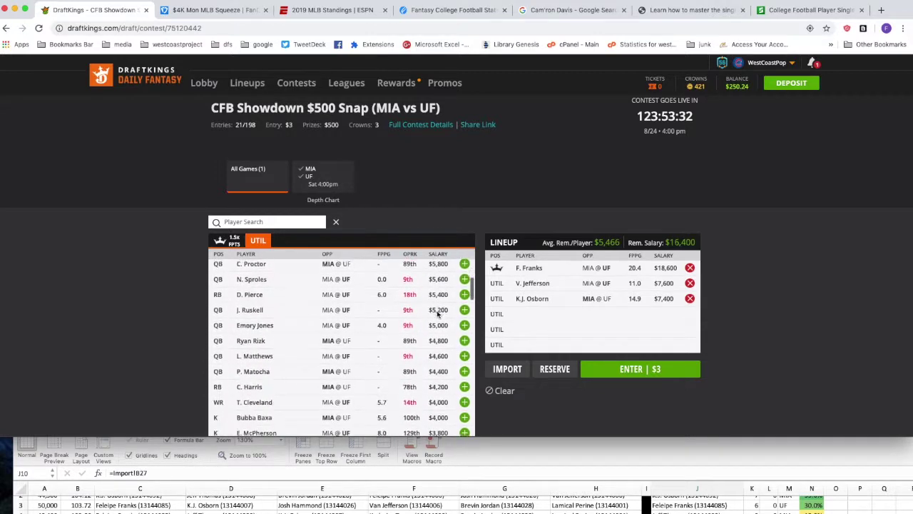
scroll(449, 350, down, 1)
scroll(449, 349, up, 1)
scroll(450, 349, down, 3)
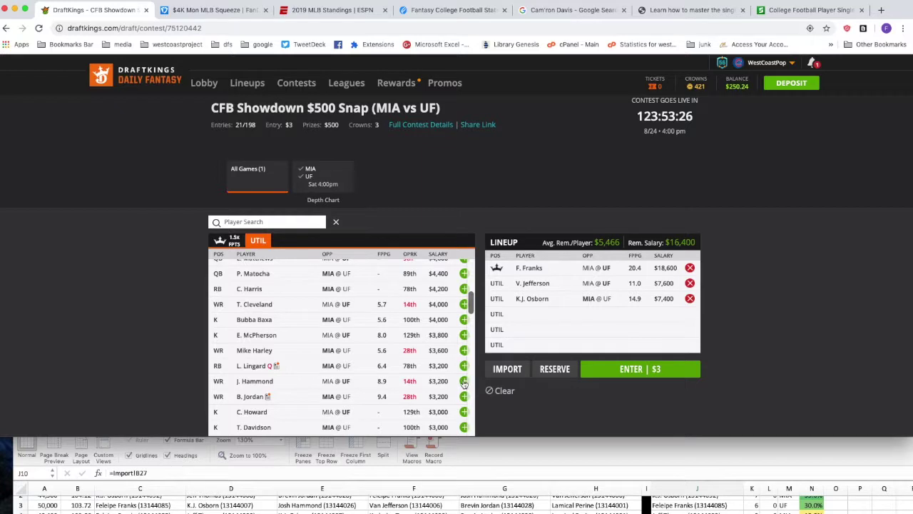
click(464, 383)
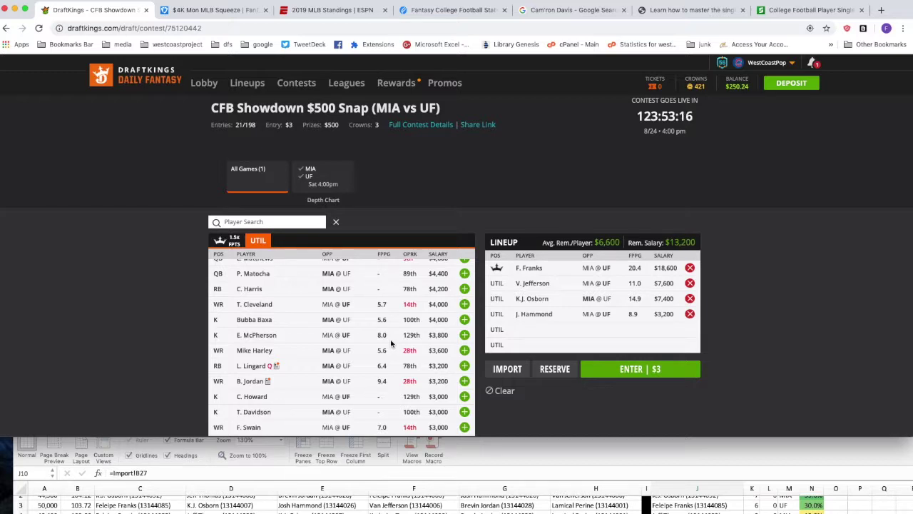
- Search the player pool for "brev" to add B. Jordan, and fill the last UTIL spot with L. Perine
scroll(410, 348, up, 5)
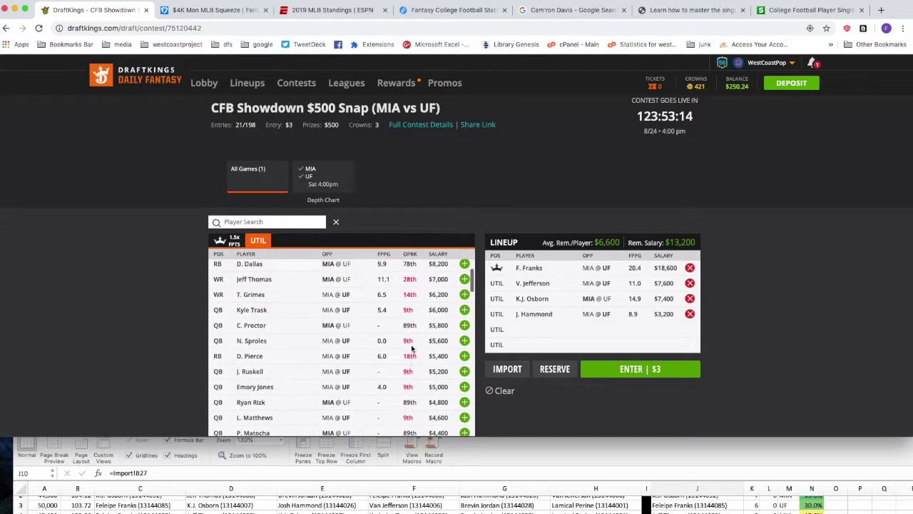
scroll(411, 348, up, 2)
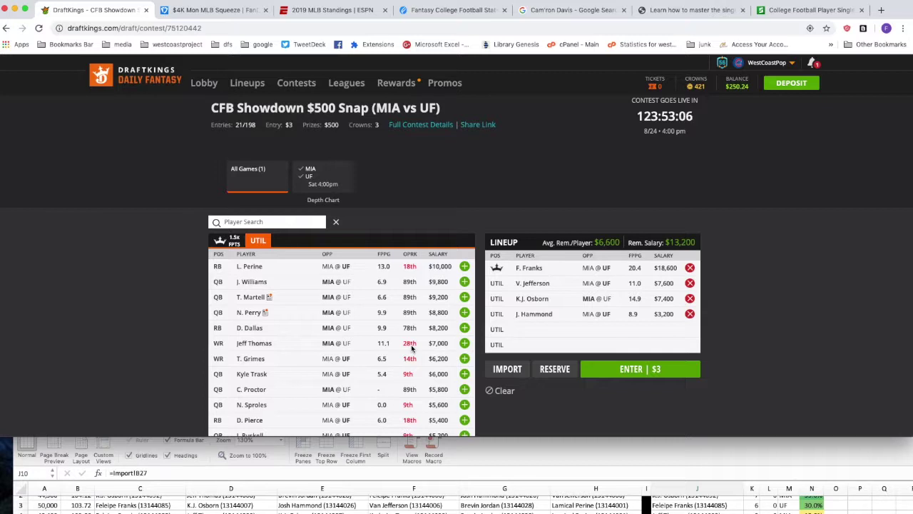
scroll(417, 356, down, 5)
scroll(427, 368, up, 5)
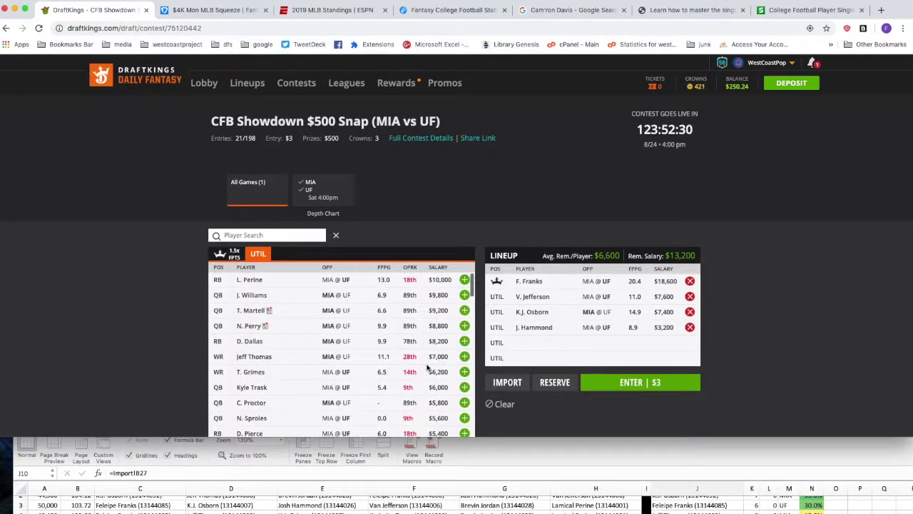
click(269, 235)
text(brev)
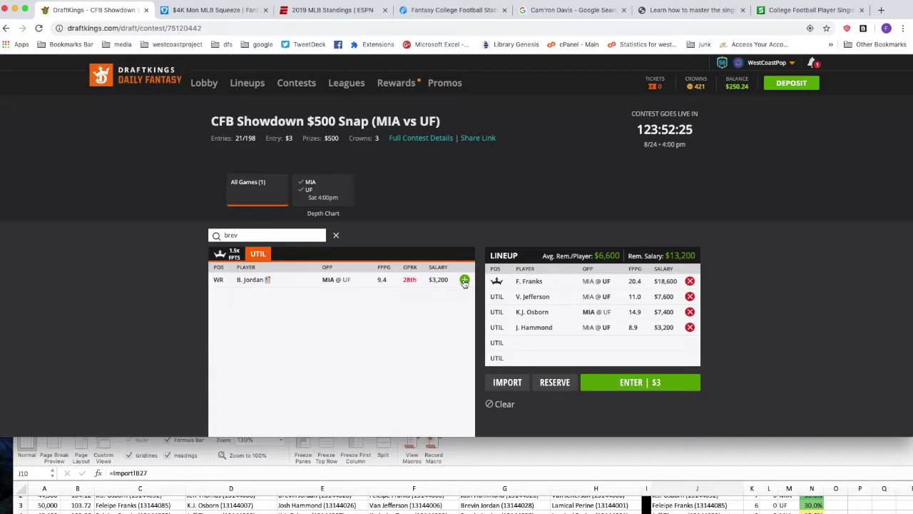
click(464, 280)
click(464, 280)
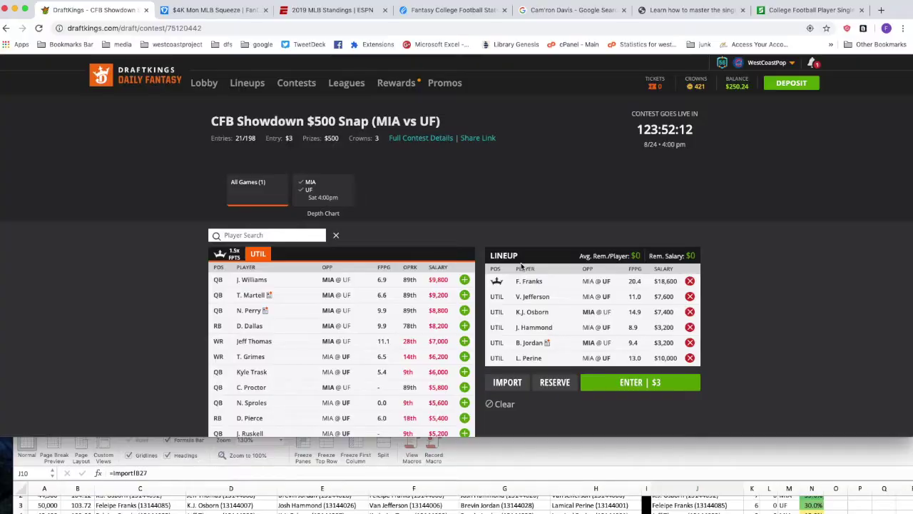
- Switch to the Excel workbook, review the generated lineups, and copy the top ones in C2:H23 of the lineups sheet
click(704, 460)
drag(701, 420, 691, 52)
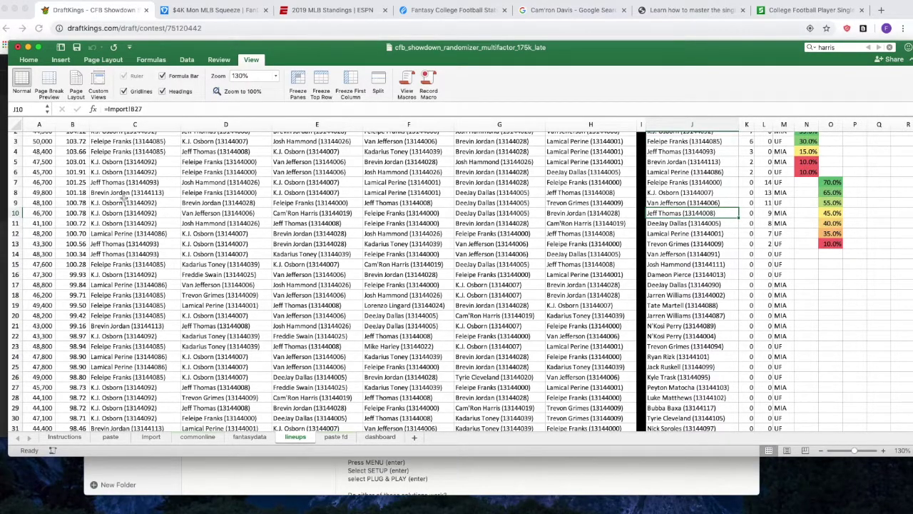
scroll(118, 198, up, 2)
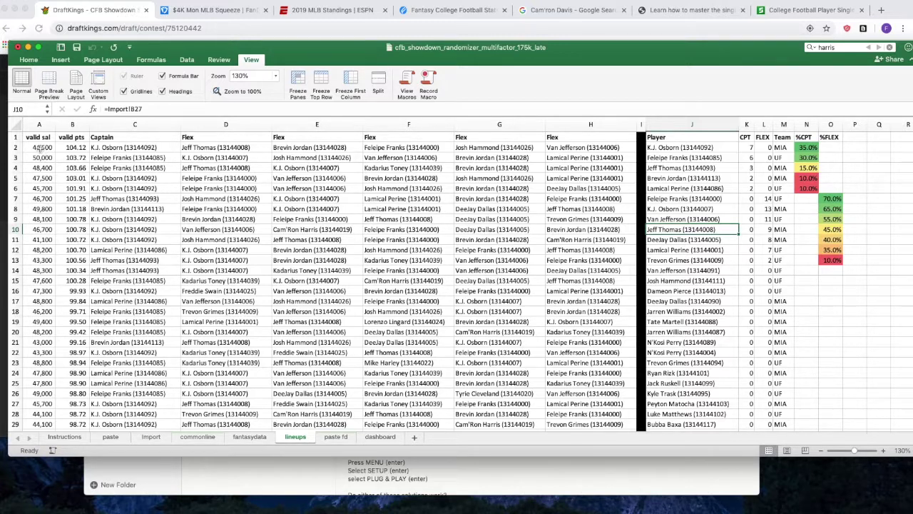
scroll(49, 226, down, 7)
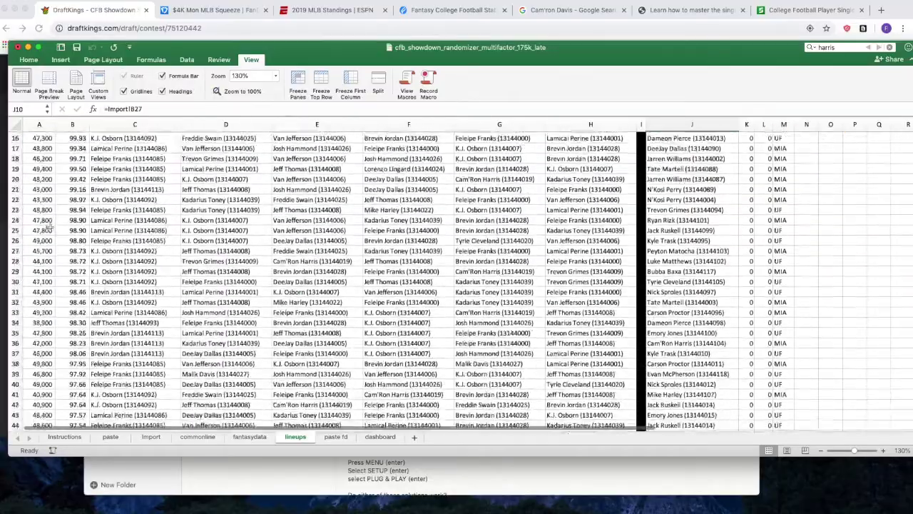
scroll(49, 226, down, 7)
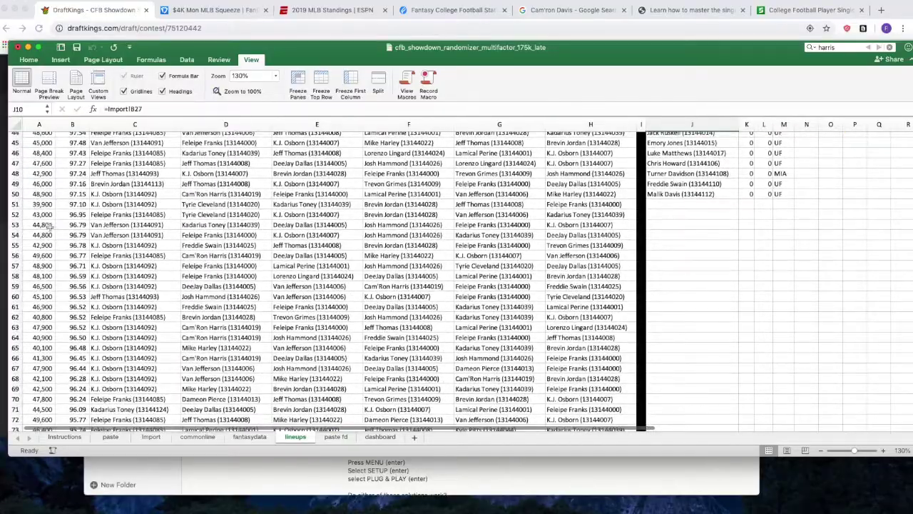
scroll(48, 226, up, 14)
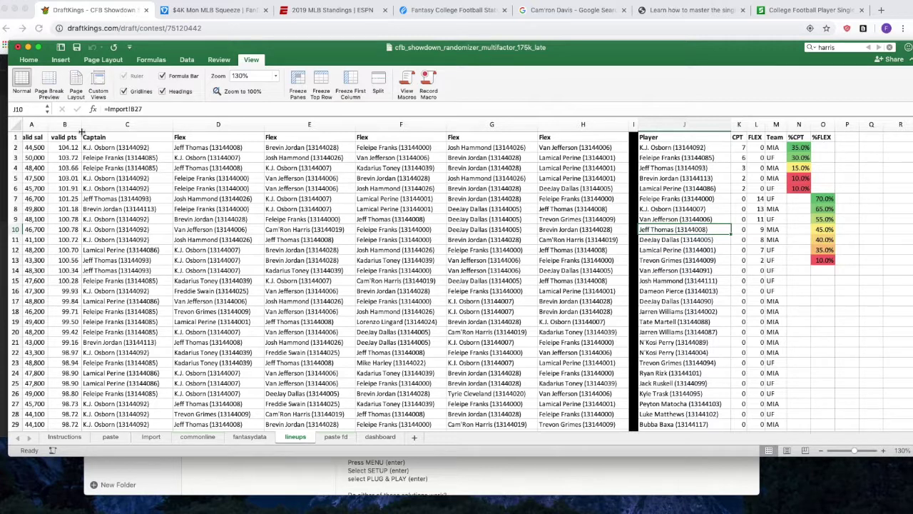
drag(99, 147, 544, 363)
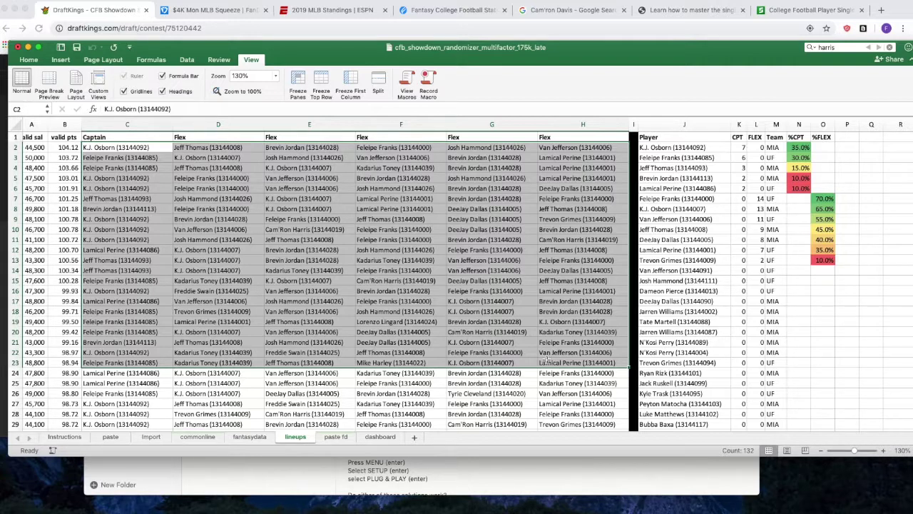
key(super+c)
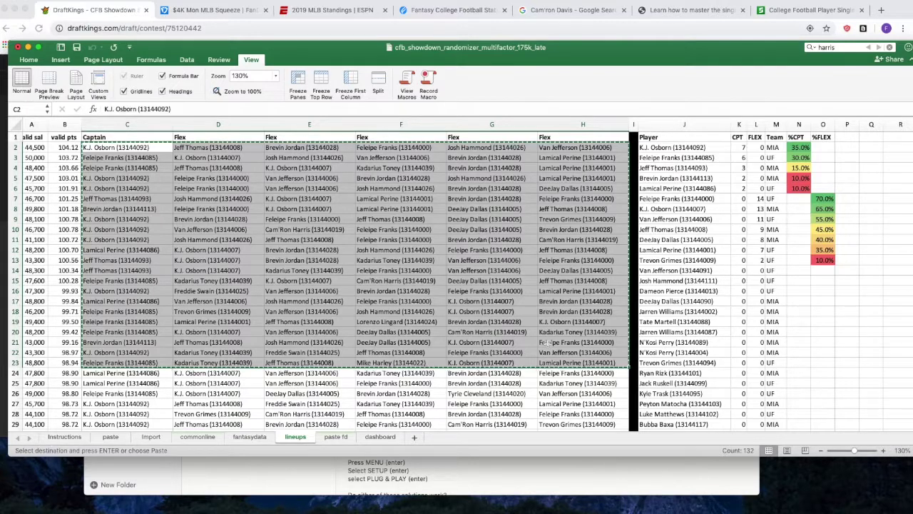
- Switch back to DraftKings, leave the draft for the lobby, and open the MIA vs UF CFB Showdown $500 First Down contest for entry
click(91, 6)
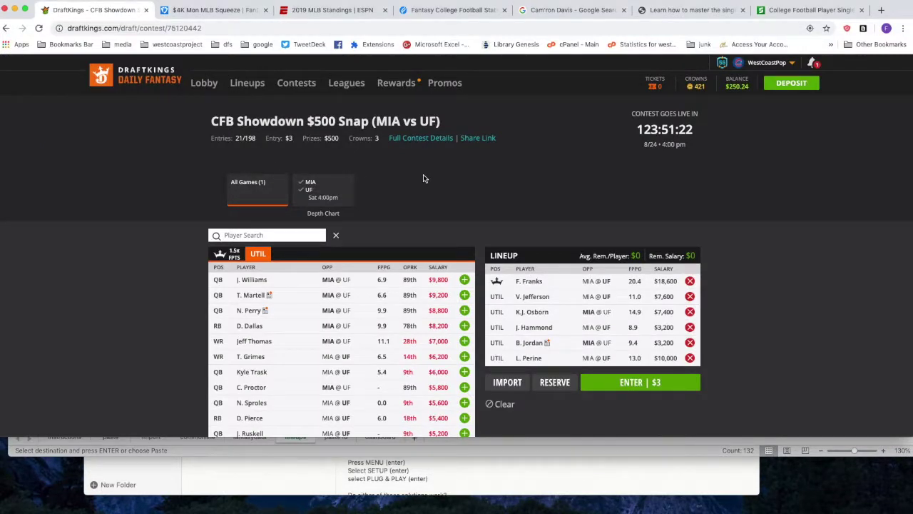
click(204, 83)
click(540, 166)
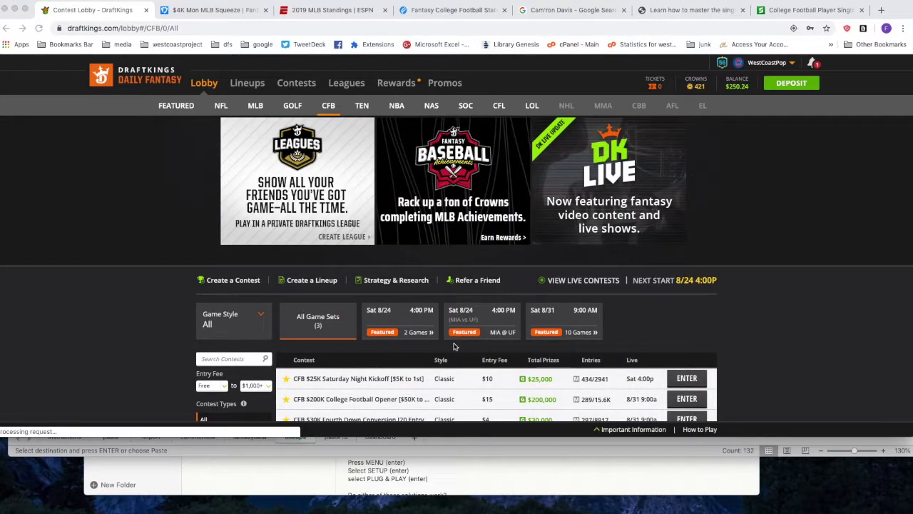
click(463, 315)
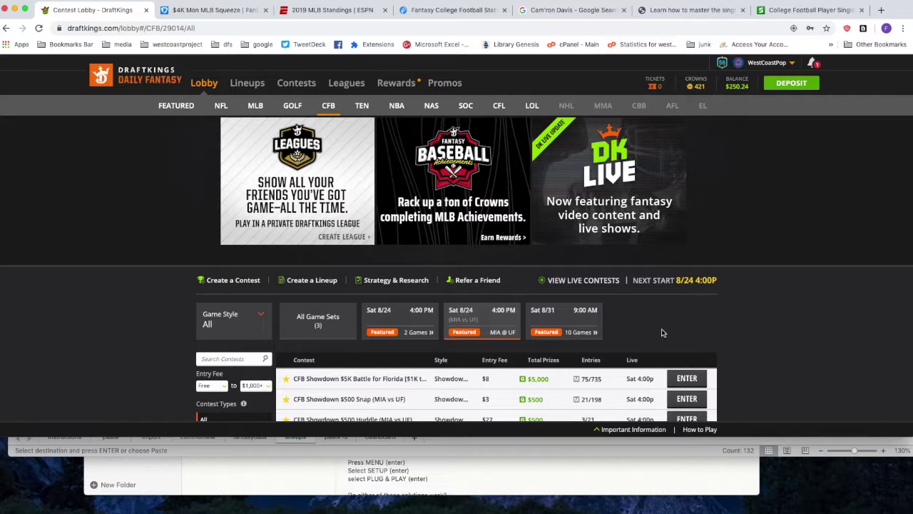
scroll(742, 338, down, 5)
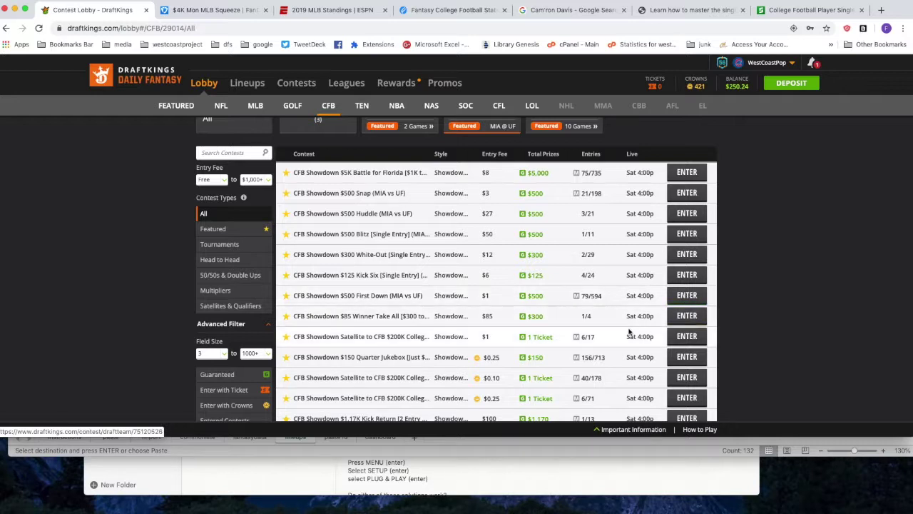
click(684, 296)
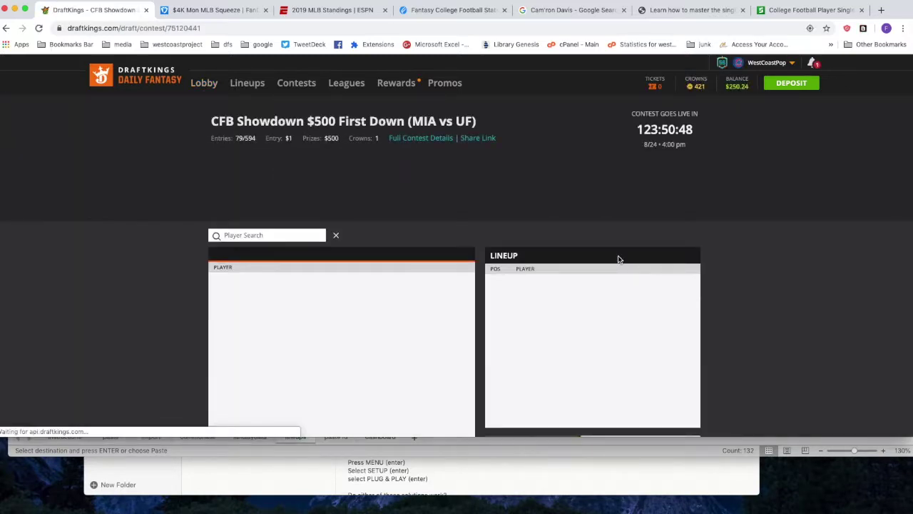
- Build a minimum-salary placeholder lineup with D. Marks as captain plus R. Prosek, J. Howard, K. Zipperer, J. Weston and D. Cross, and enter it
scroll(377, 330, down, 15)
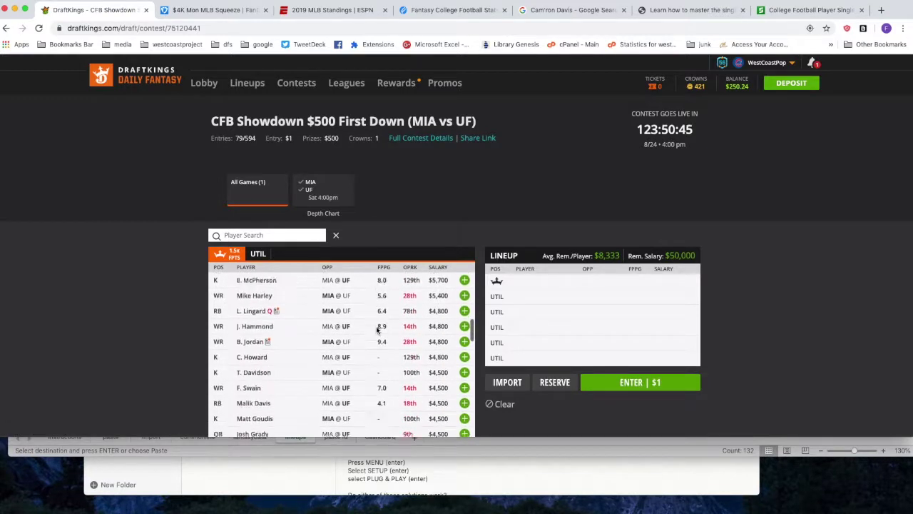
scroll(377, 329, down, 3)
scroll(148, 303, down, 3)
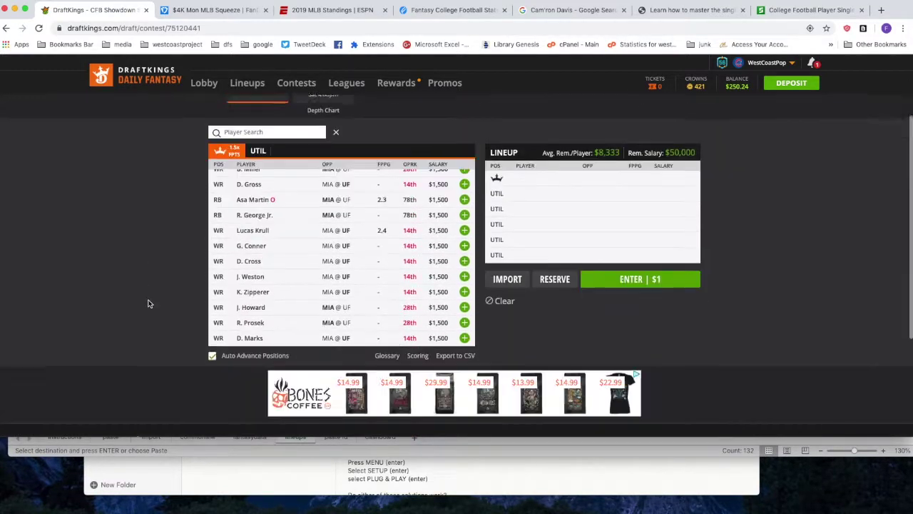
click(465, 330)
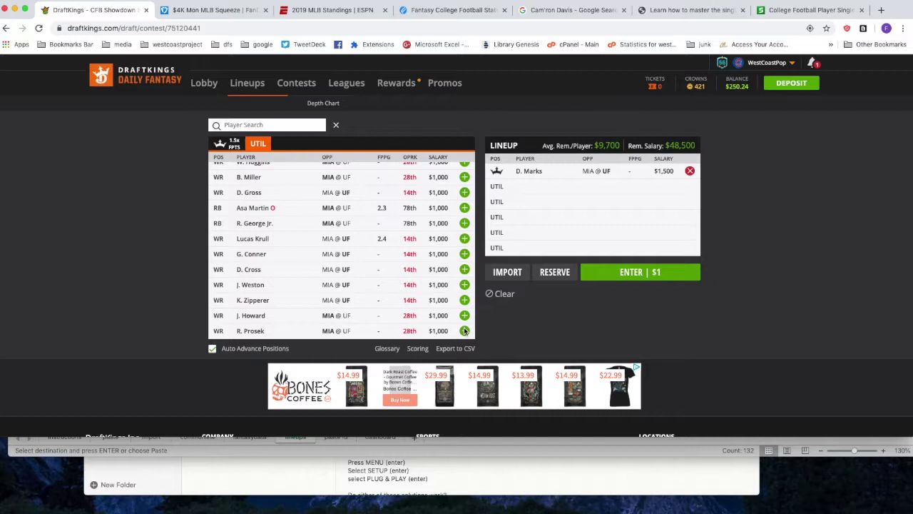
click(464, 331)
click(464, 330)
click(464, 330)
click(464, 331)
click(465, 331)
click(632, 273)
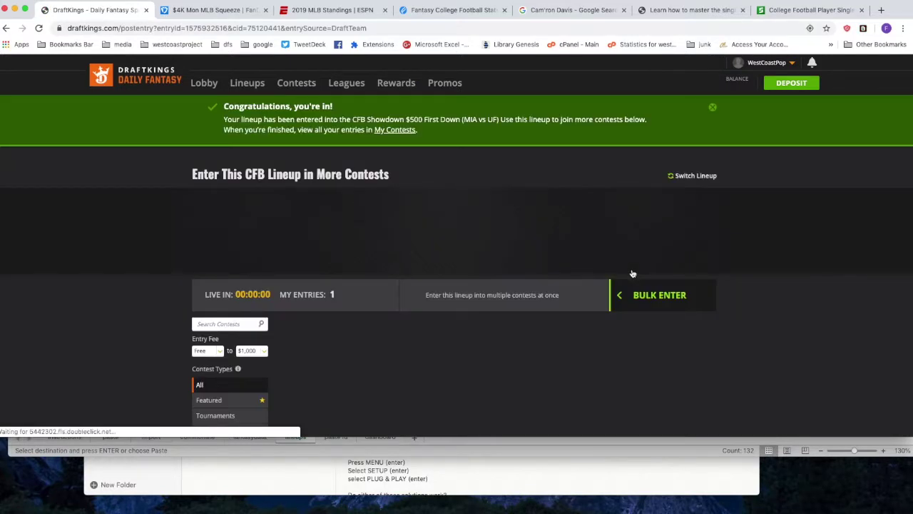
- Bulk enter the placeholder lineup 16 more times in the CFB Showdown $500 First Down contest
click(658, 296)
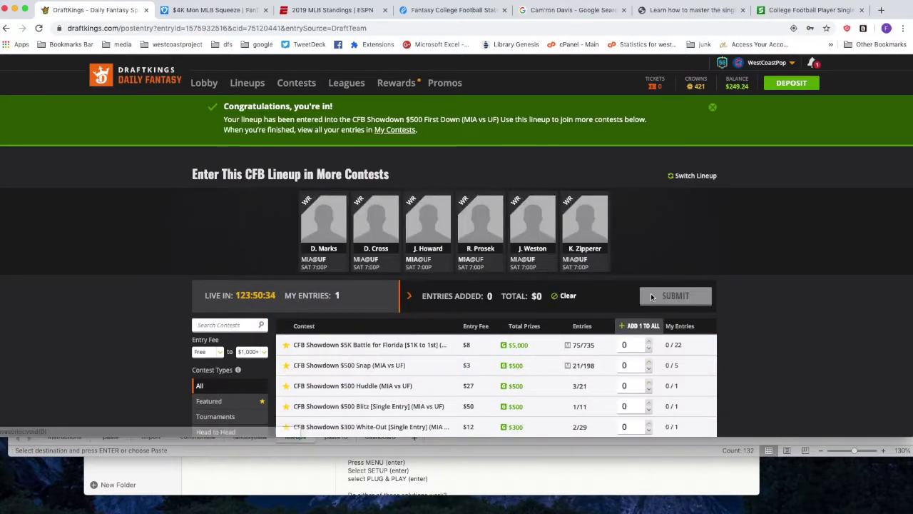
scroll(702, 360, down, 3)
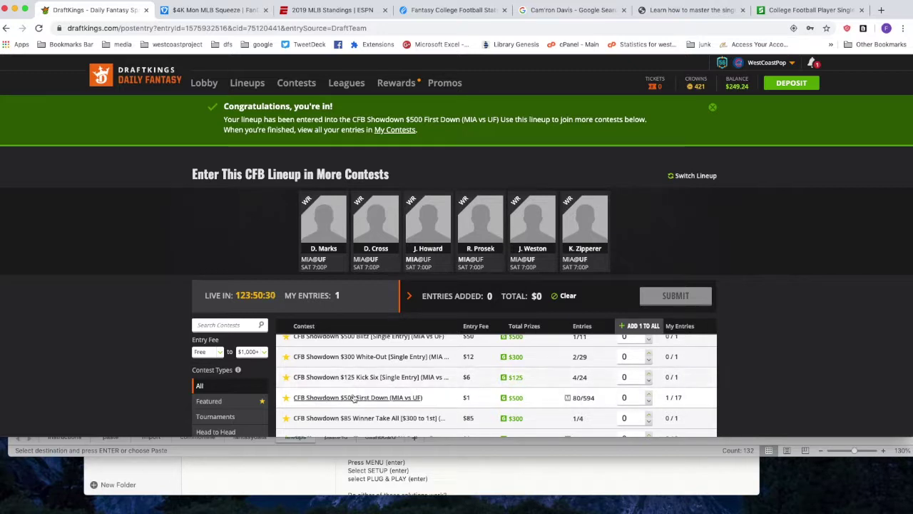
double_click(625, 397)
scroll(676, 405, down, 2)
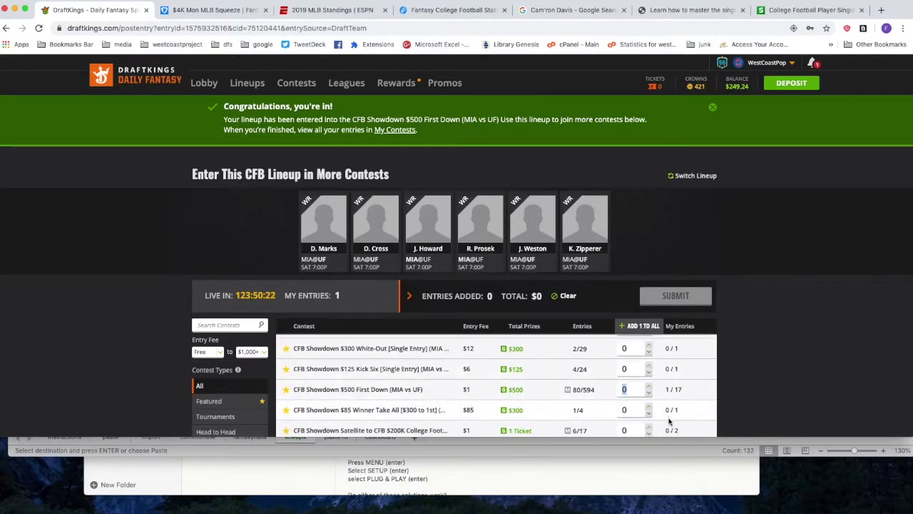
text(16)
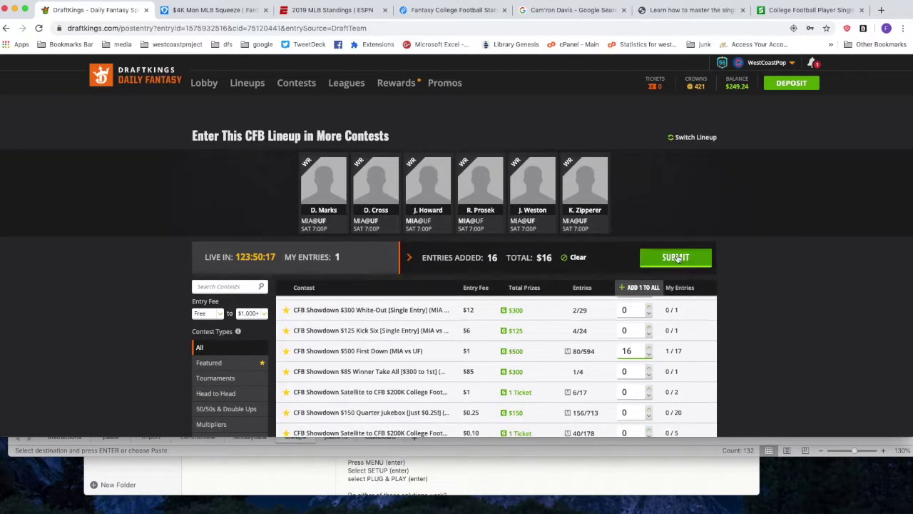
click(677, 259)
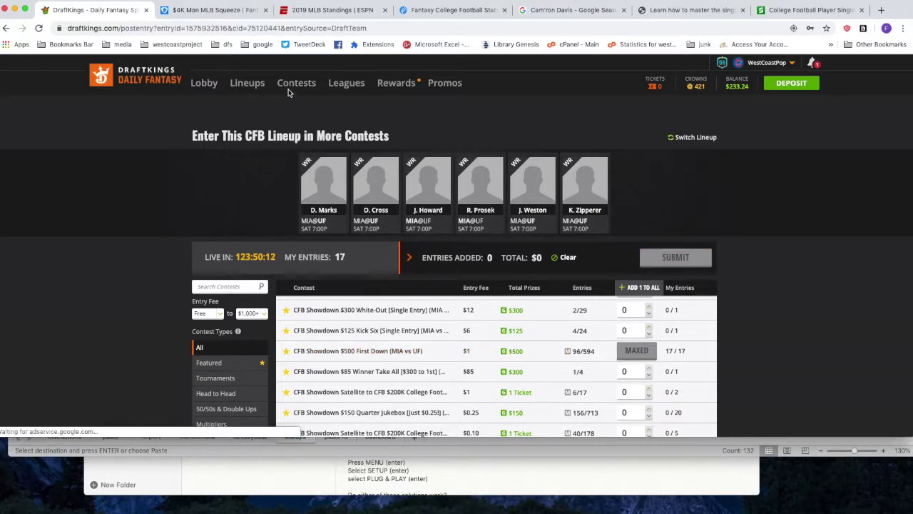
- Check the placeholder lineup among the upcoming lineups in My Lineups, and open the Edit Entries page
click(250, 84)
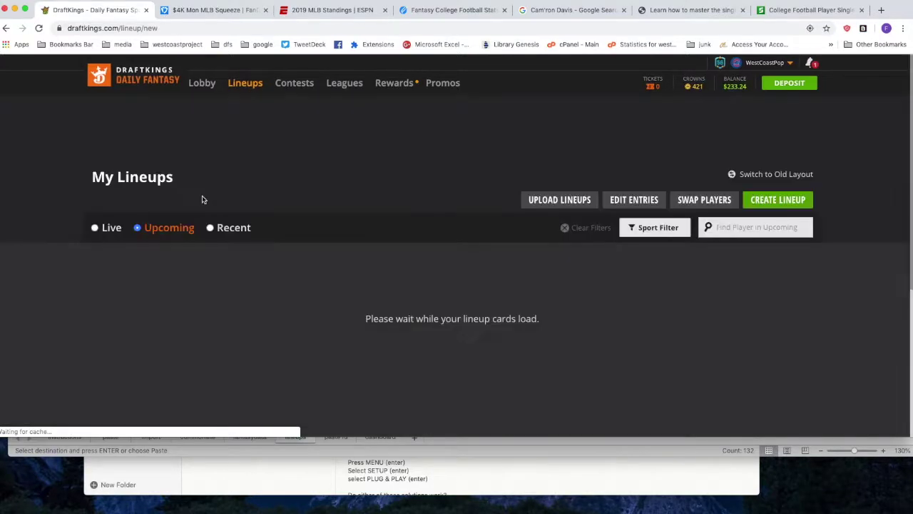
scroll(149, 280, down, 1)
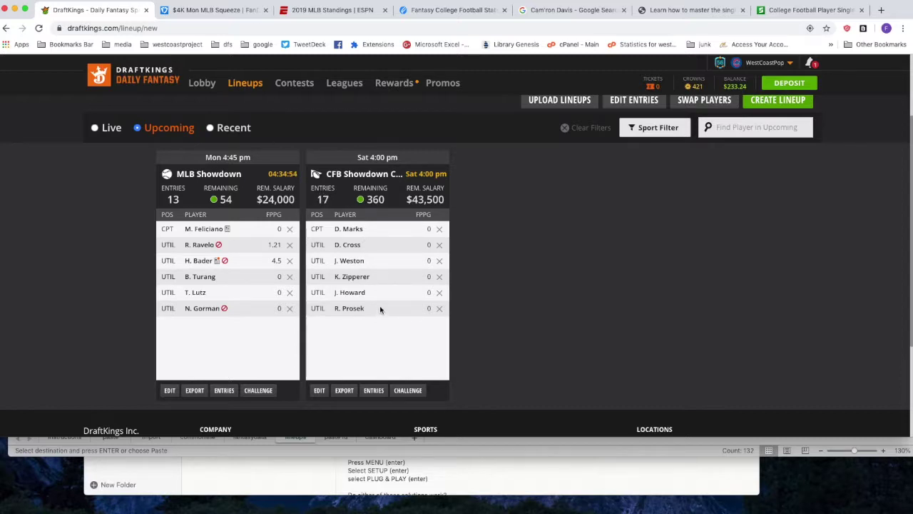
scroll(380, 308, up, 3)
click(628, 204)
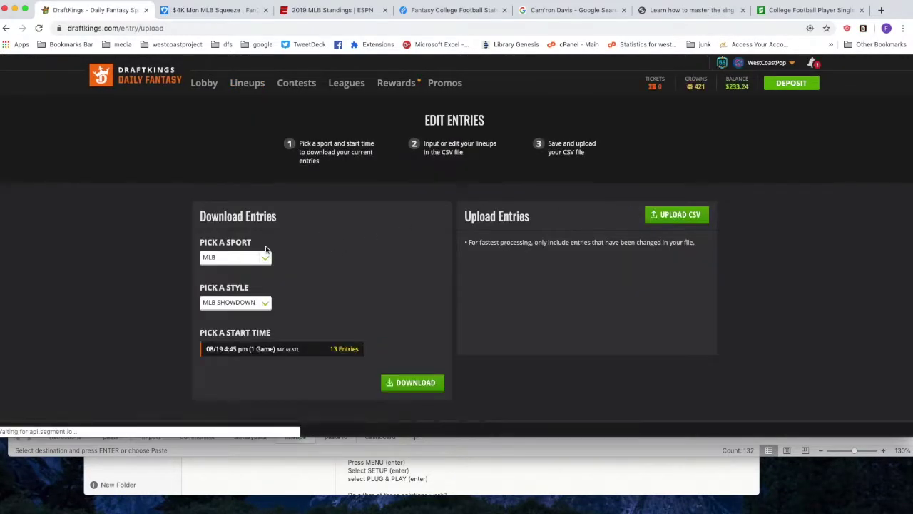
- Download the CFB Showdown Captain Mode entries for the MIA vs UF game and open the CSV in Excel
click(265, 259)
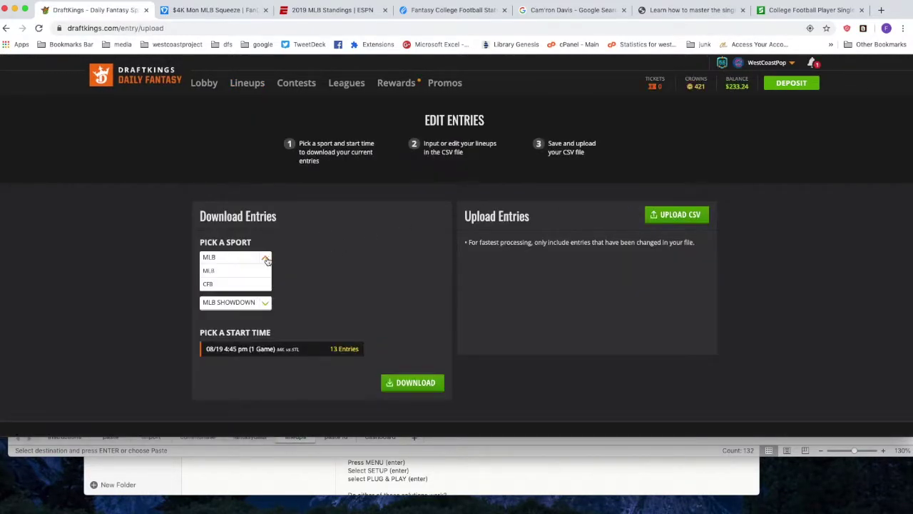
click(210, 284)
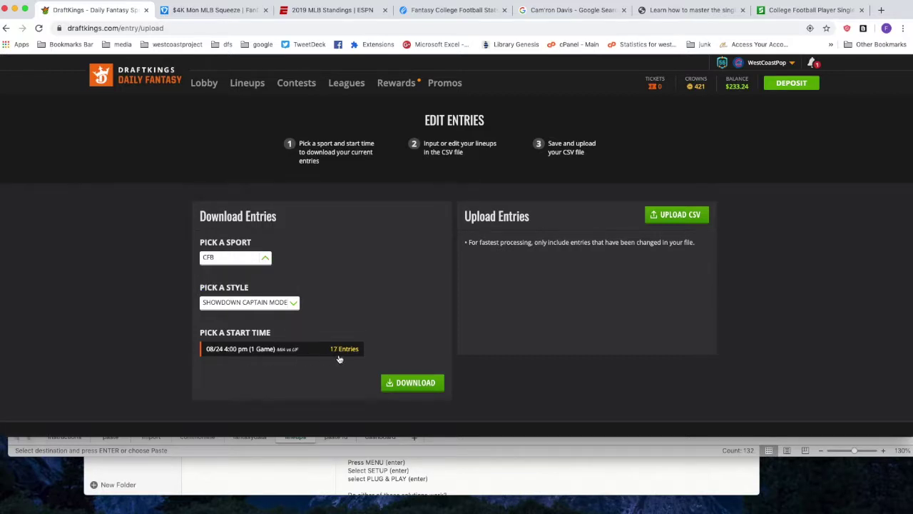
click(413, 385)
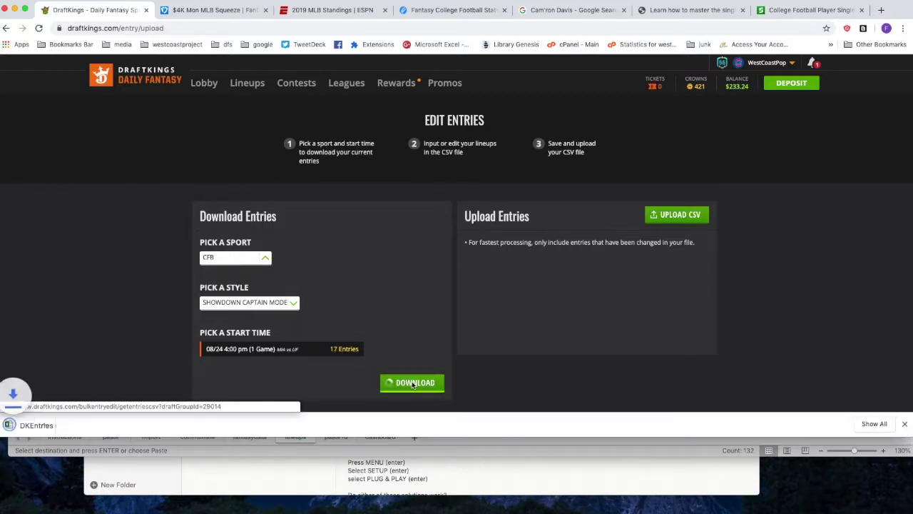
click(41, 425)
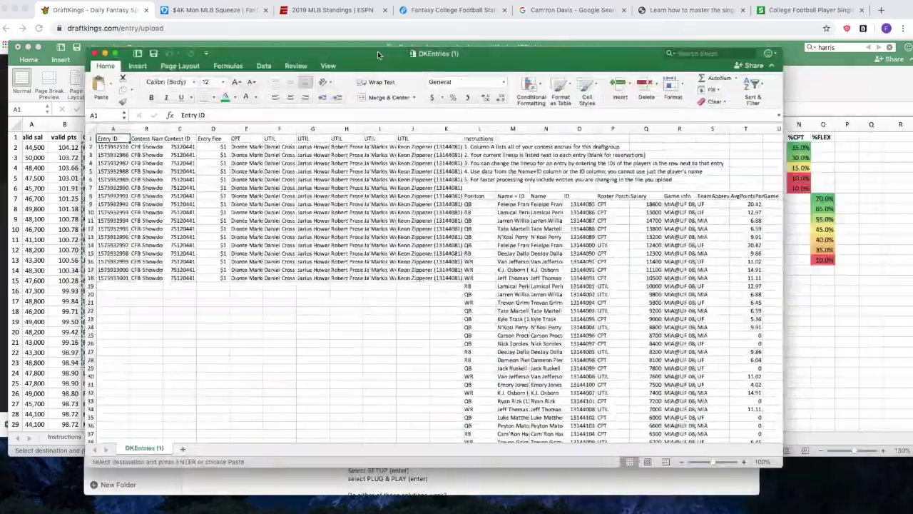
drag(378, 55, 440, 98)
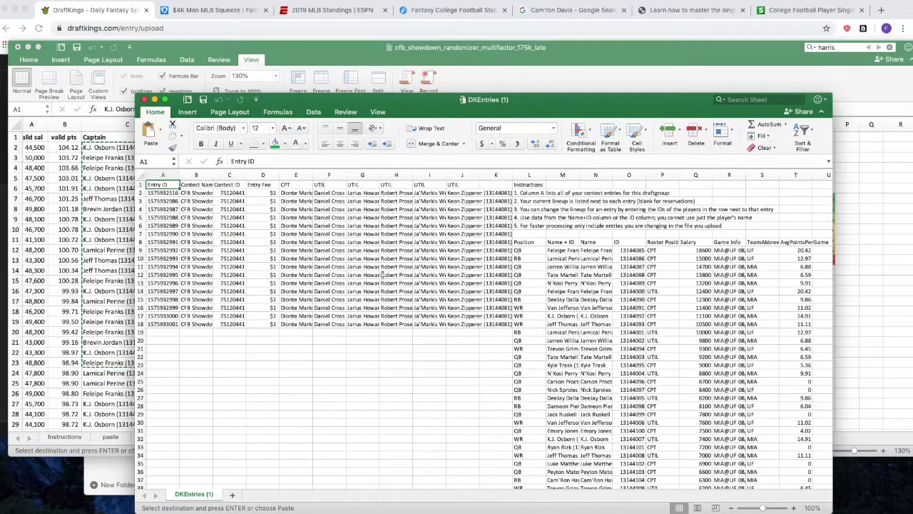
- Return to the randomizer workbook and copy the top 17 lineups in C2:H18 of the lineups sheet
click(101, 152)
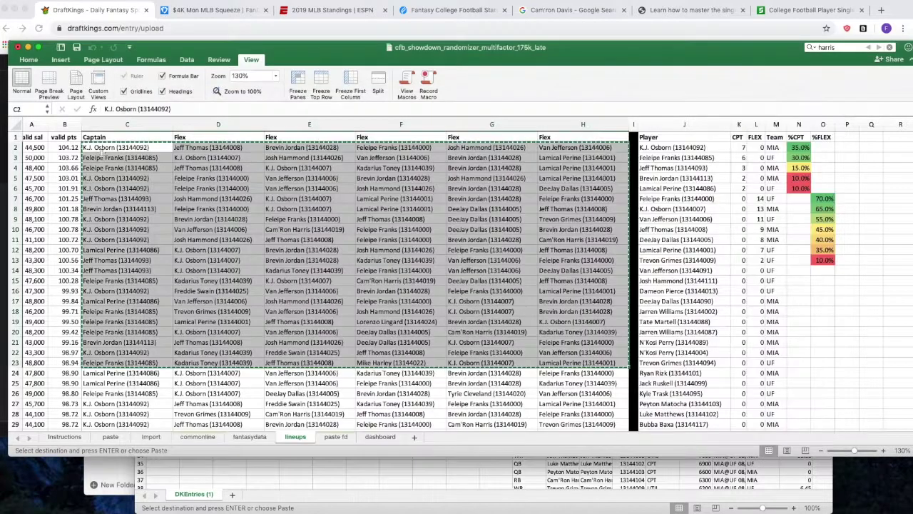
click(102, 147)
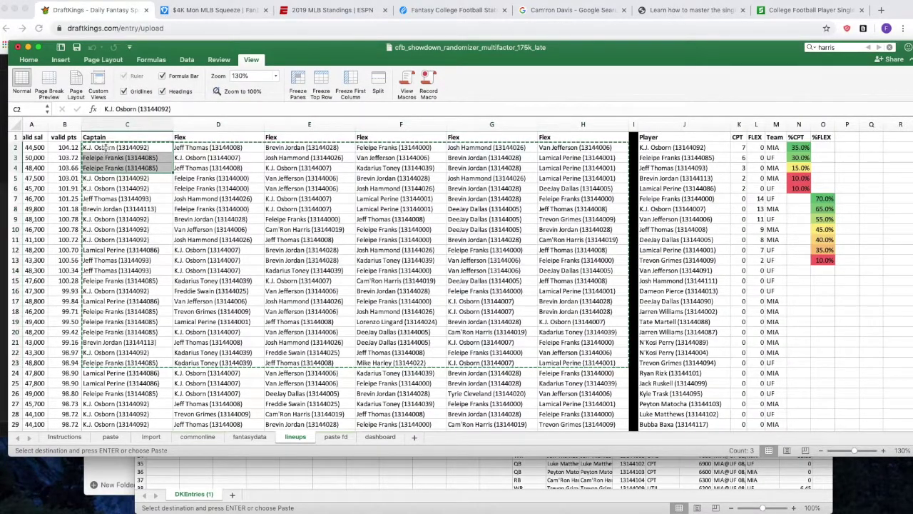
drag(101, 147, 561, 312)
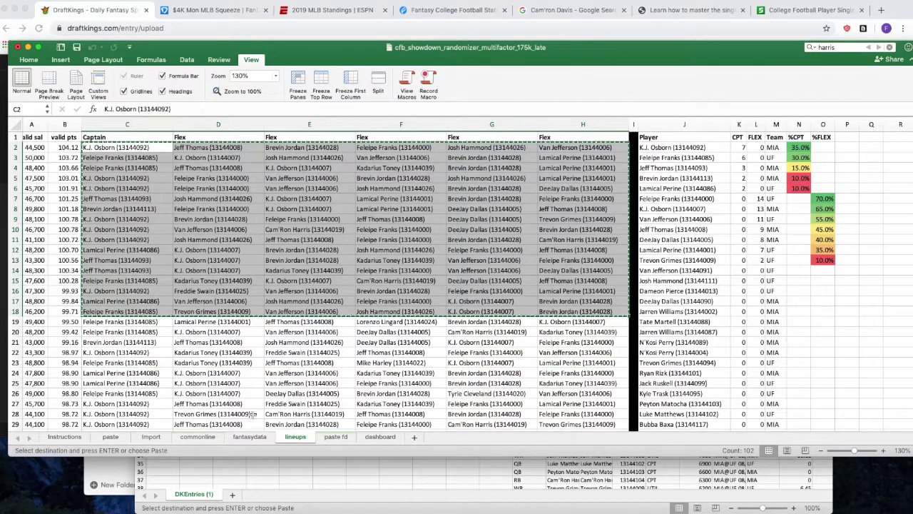
- Paste the copied lineups over the placeholder players from E2 in the DKEntries (1) workbook and save it as CSV
click(281, 458)
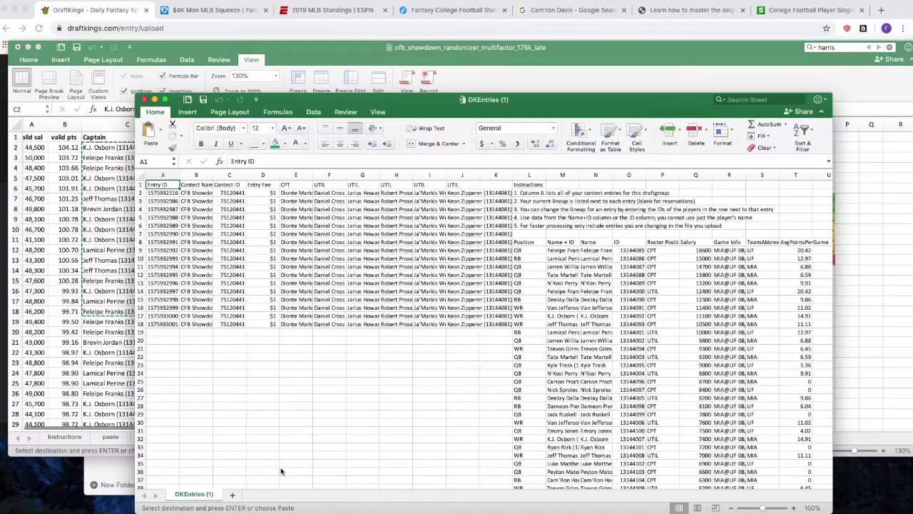
click(296, 194)
key(super+v)
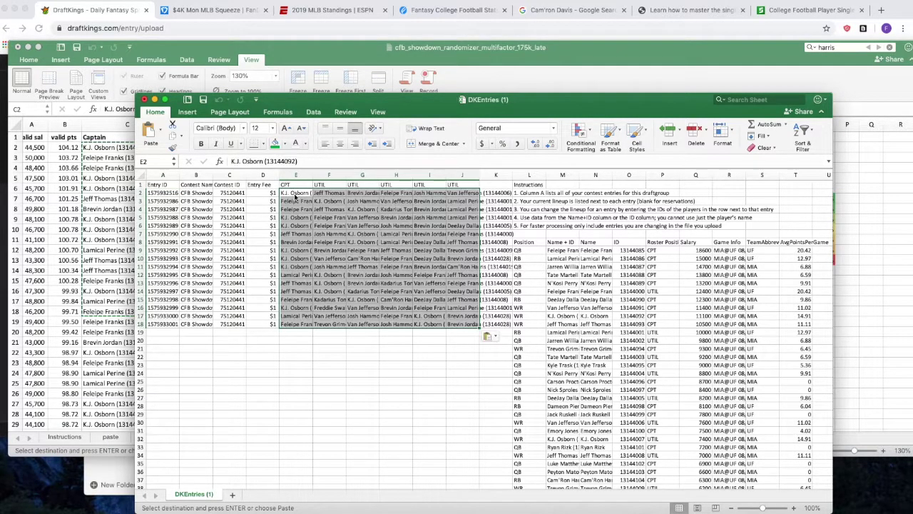
click(203, 100)
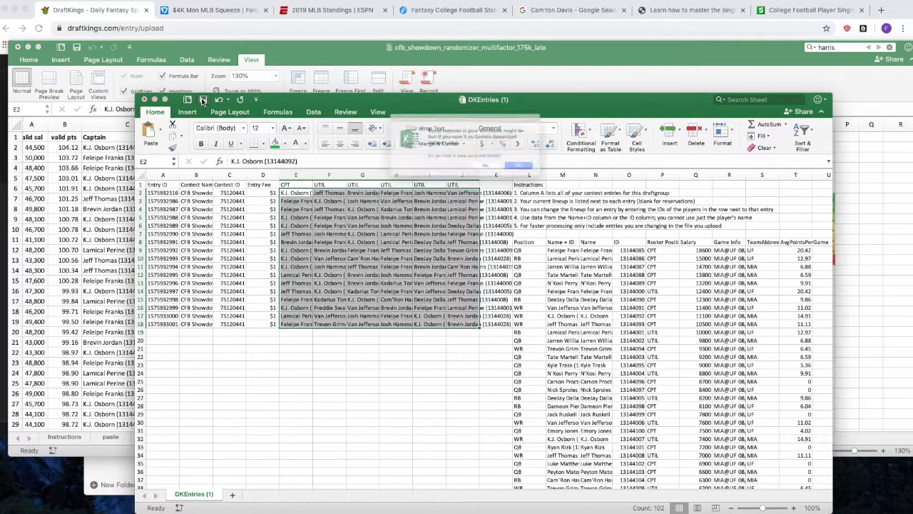
click(540, 175)
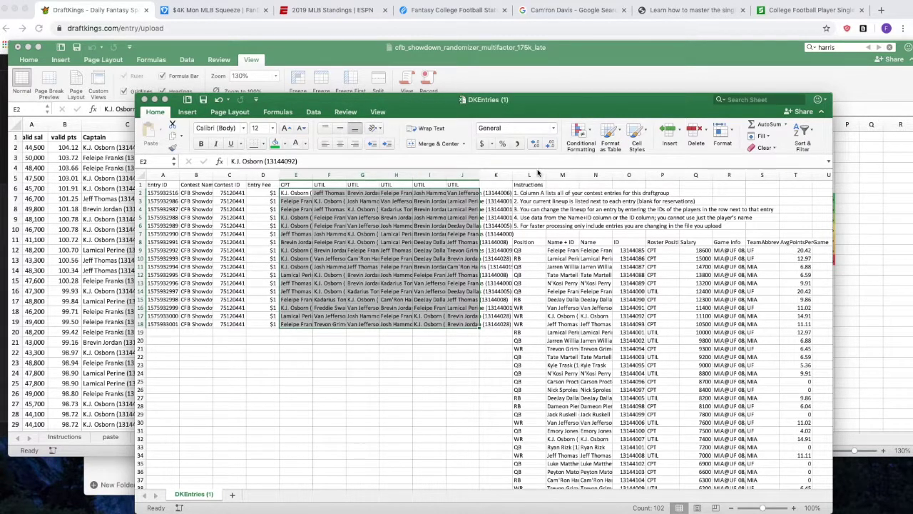
- Switch back to DraftKings and upload the edited DKEntries (1).csv from Downloads to the entry editor
click(107, 9)
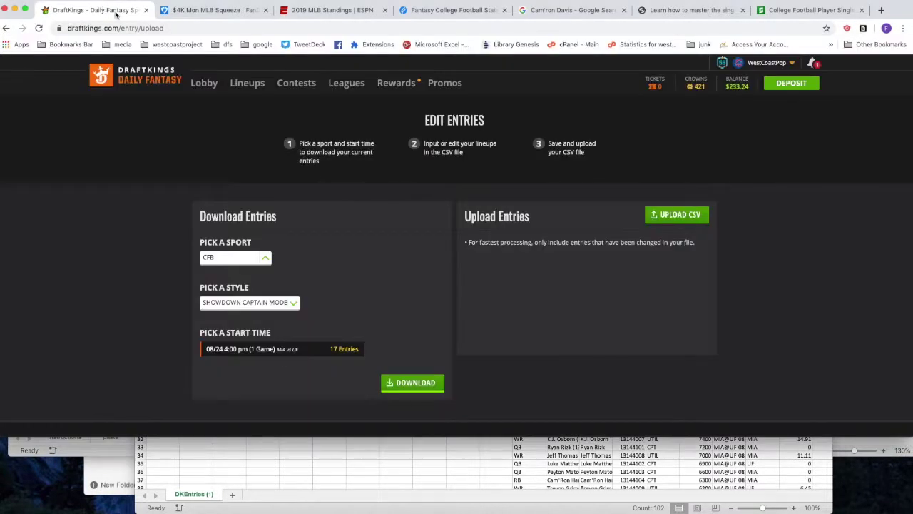
click(663, 215)
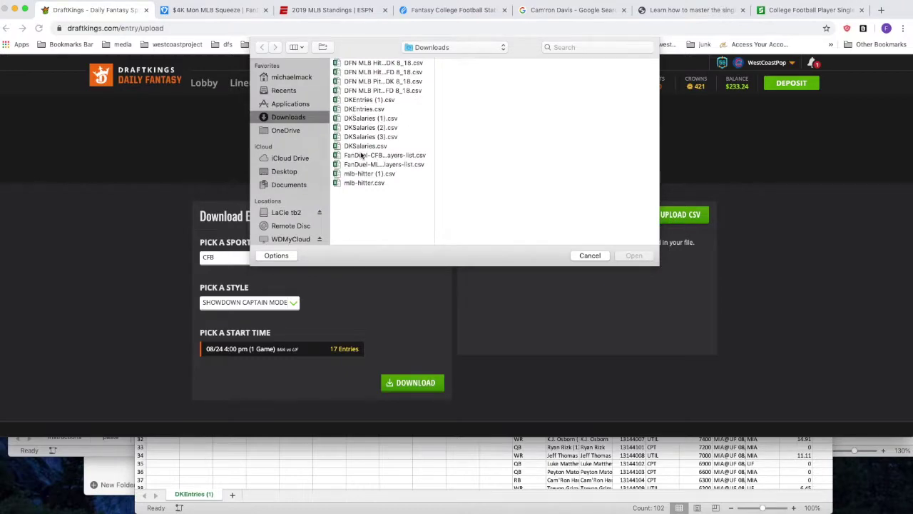
click(336, 457)
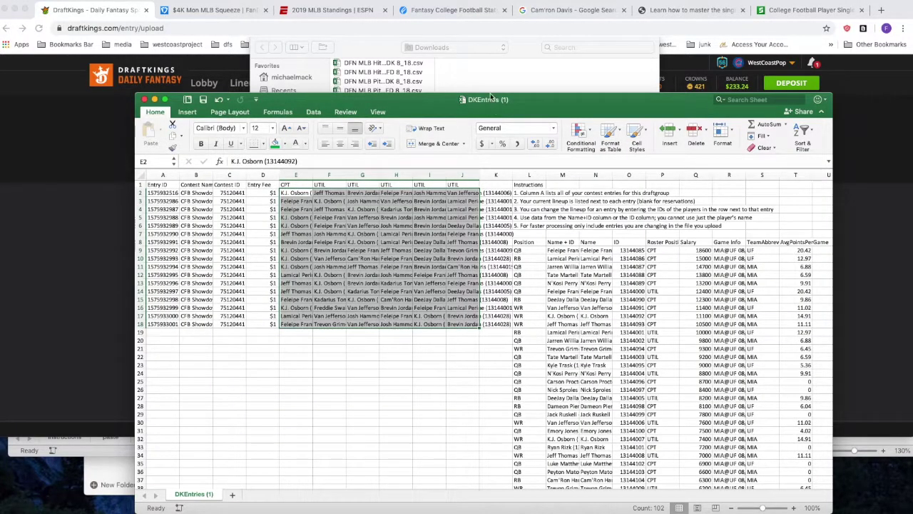
click(364, 44)
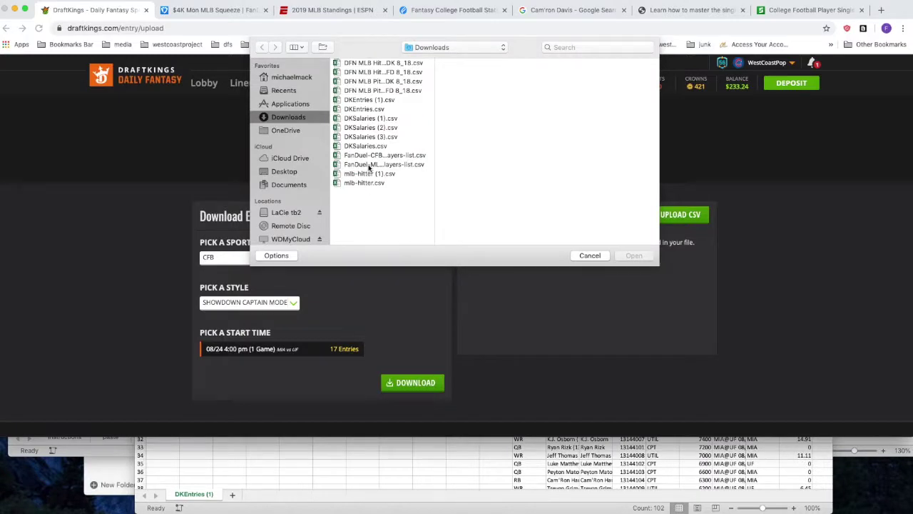
click(356, 109)
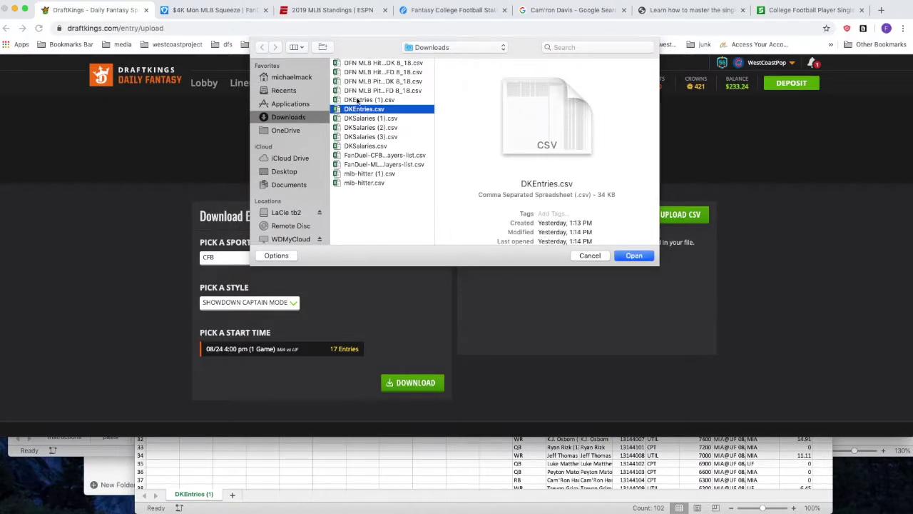
click(358, 100)
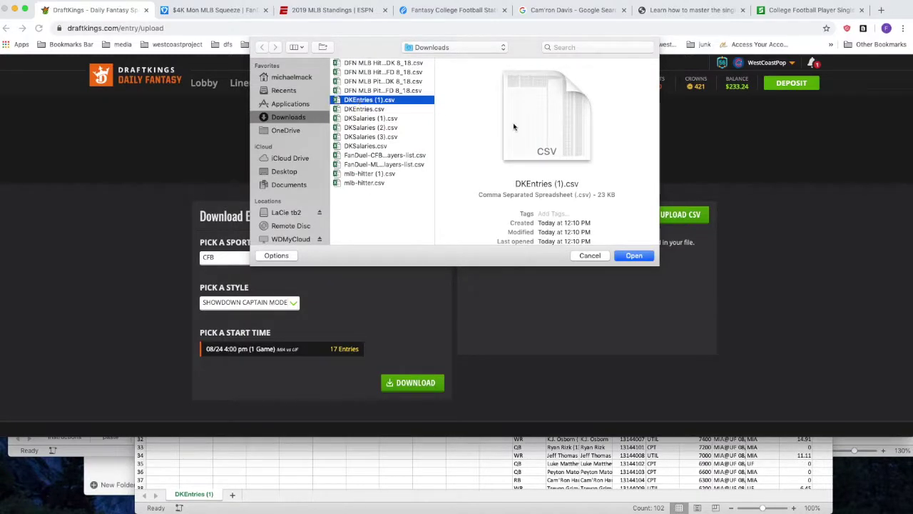
click(632, 256)
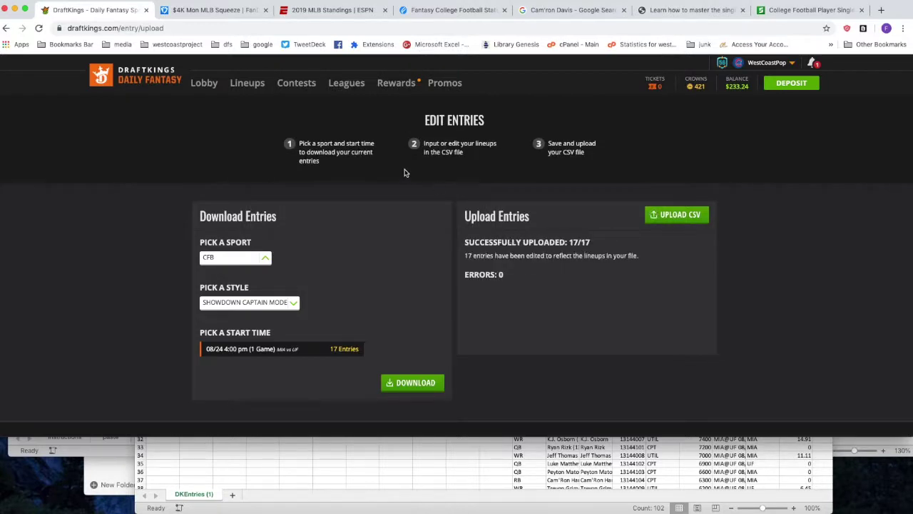
- Review the updated CFB Showdown lineup cards in My Lineups
click(233, 84)
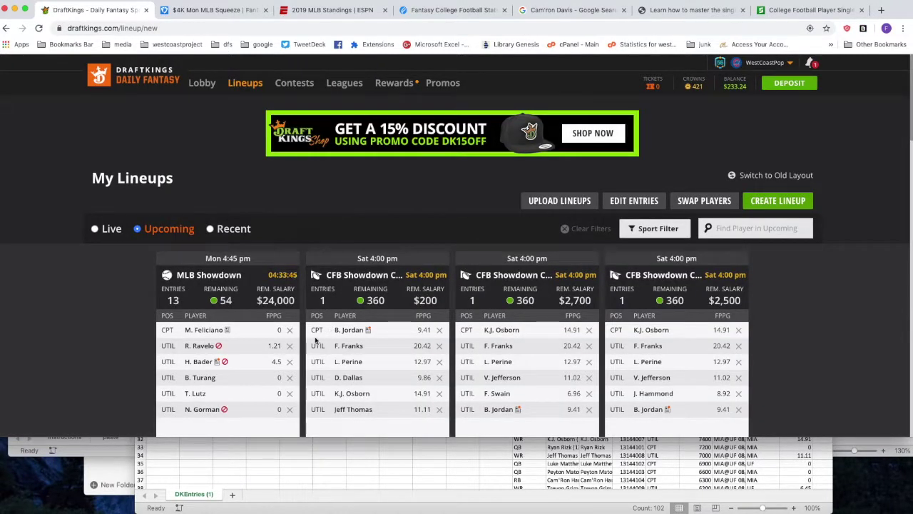
scroll(368, 314, down, 3)
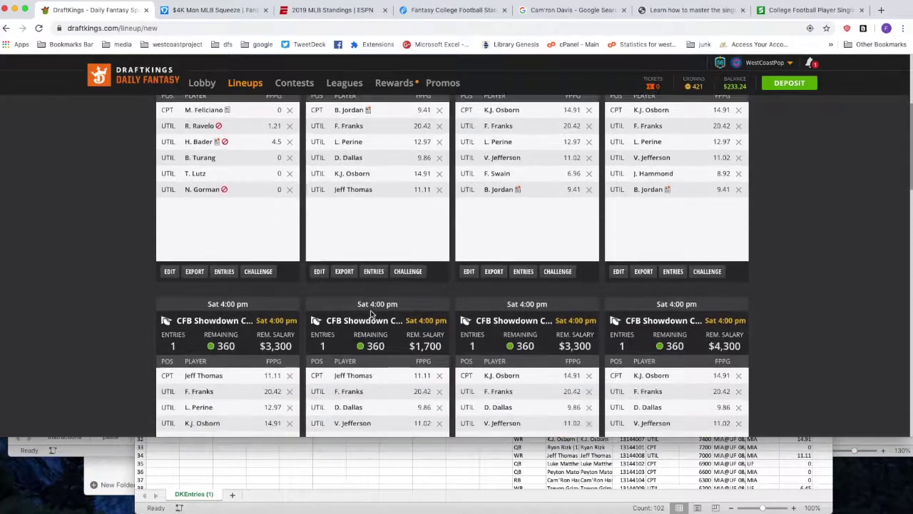
scroll(370, 313, down, 15)
scroll(370, 314, down, 5)
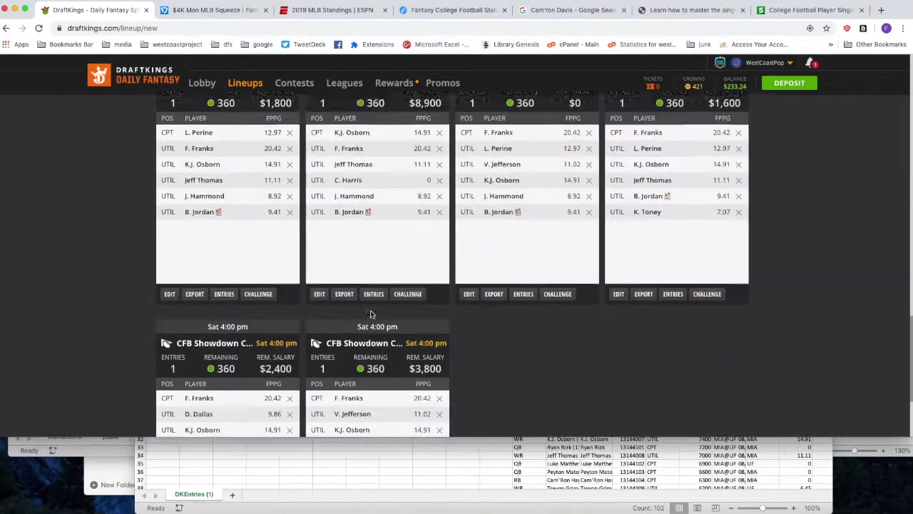
scroll(370, 314, up, 20)
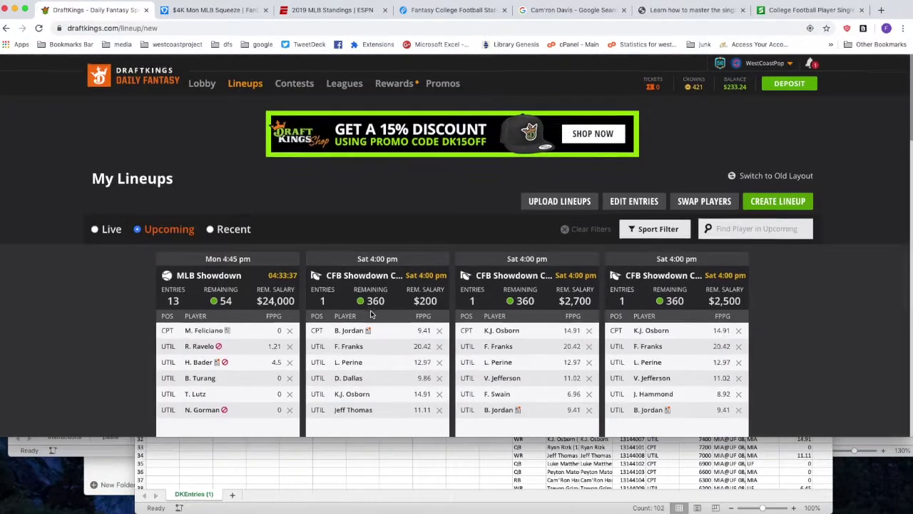